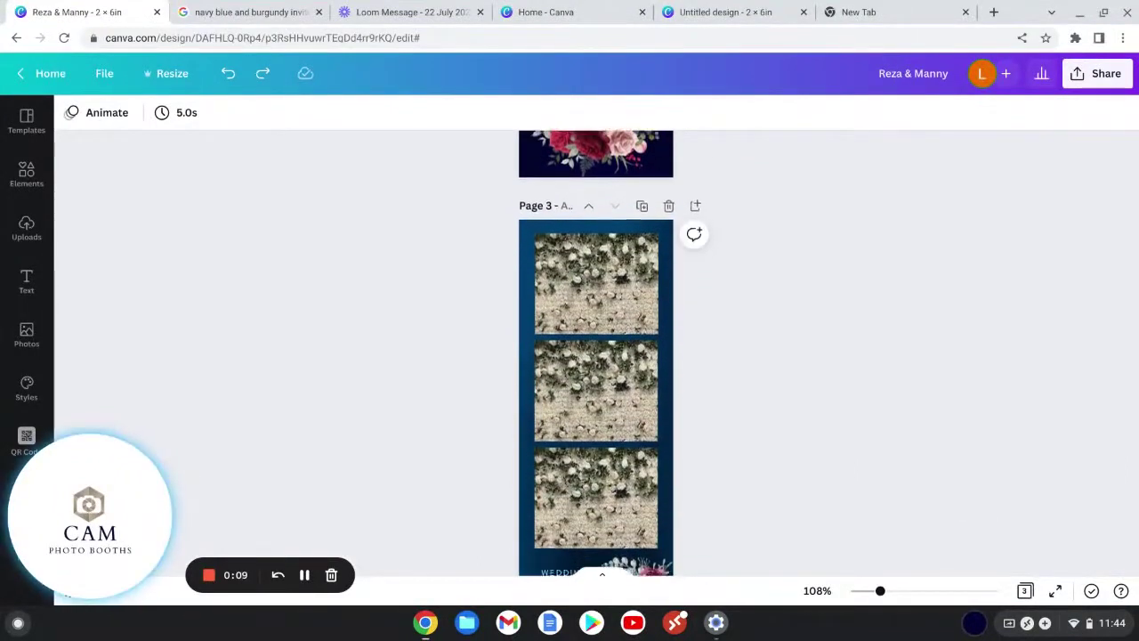
- Scroll through Pages 2 and 3 of the existing Reza & Manny photo-strip design
scroll(597, 356, "down", 3)
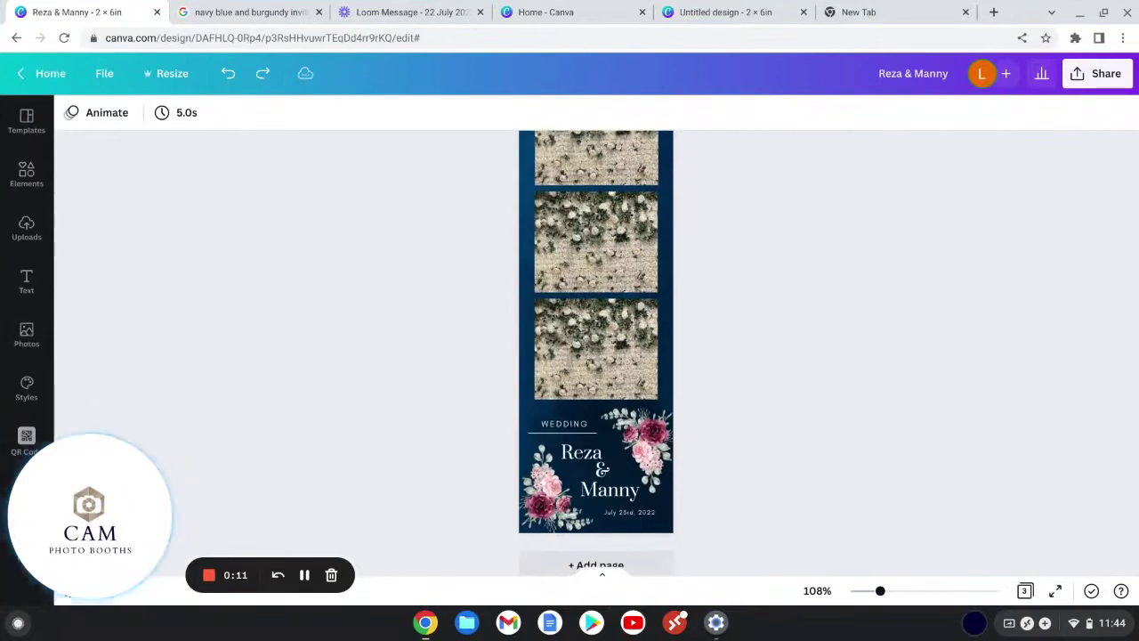
scroll(596, 356, "up", 5)
scroll(597, 356, "up", 2)
scroll(597, 356, "up", 1)
scroll(597, 356, "up", 1)
scroll(597, 357, "down", 2)
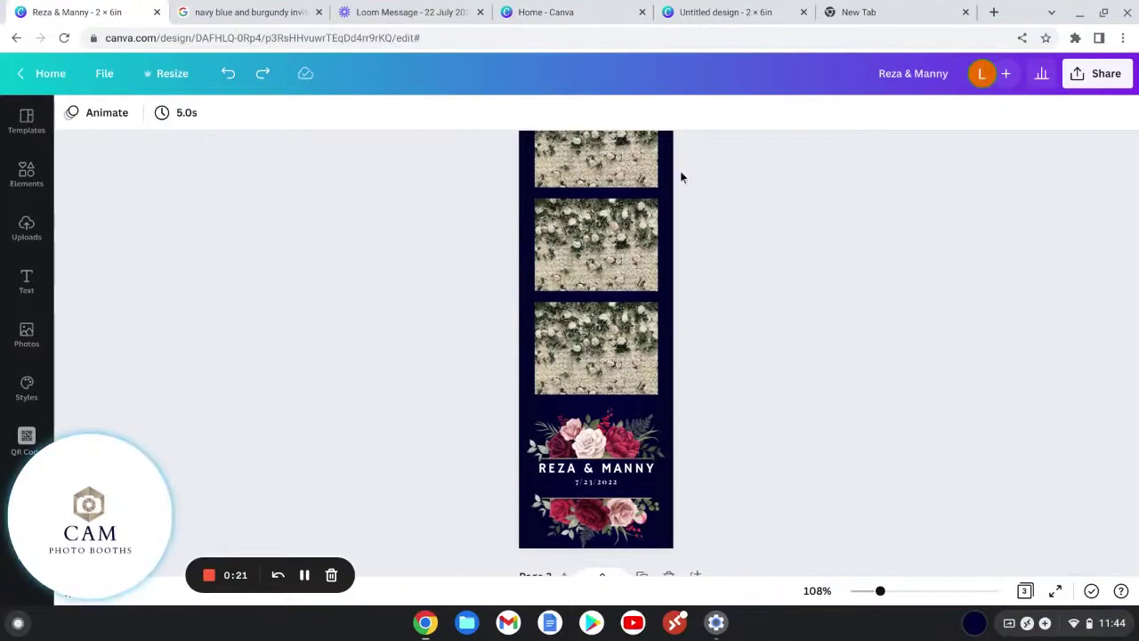
- From Canva home in the new tab, create a custom-size design of 2 × 6 inches
left_click(884, 16)
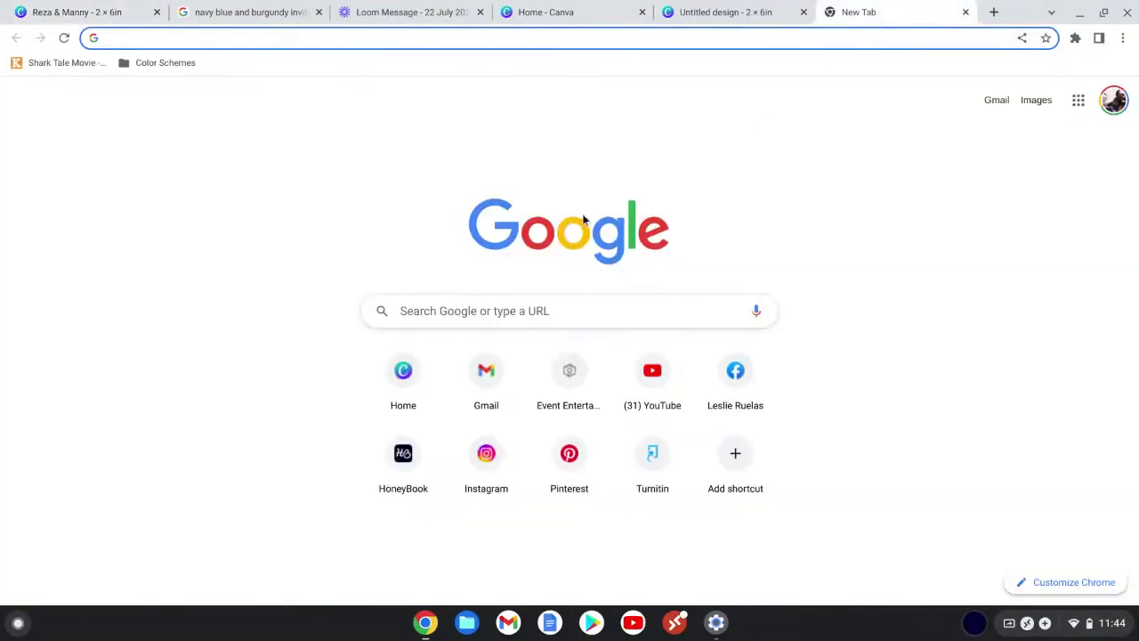
left_click(421, 389)
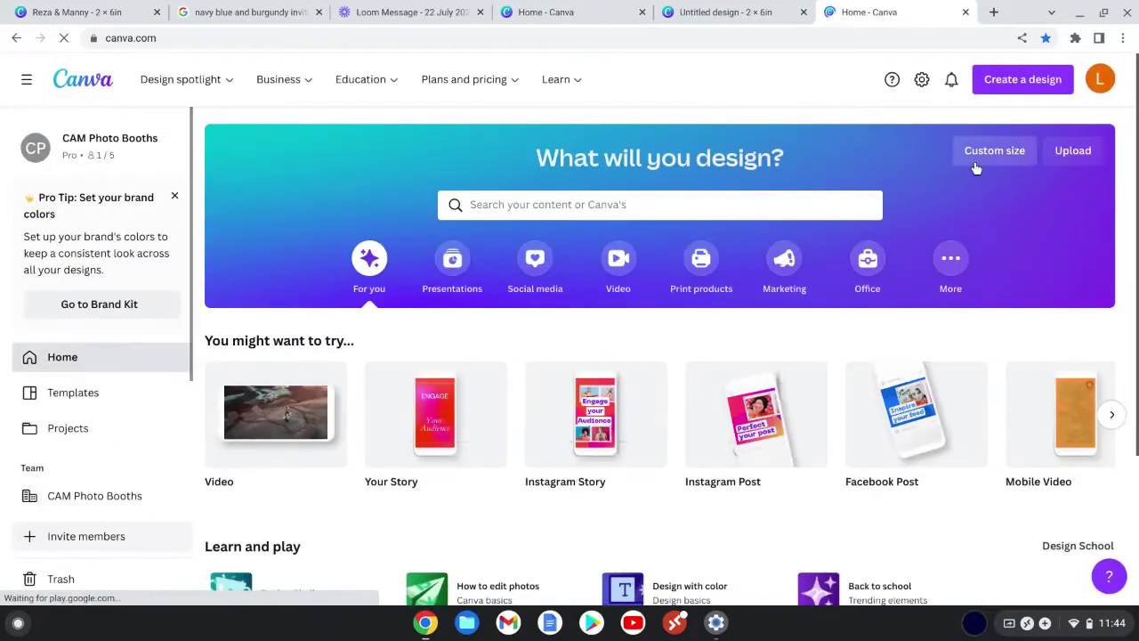
left_click(1033, 85)
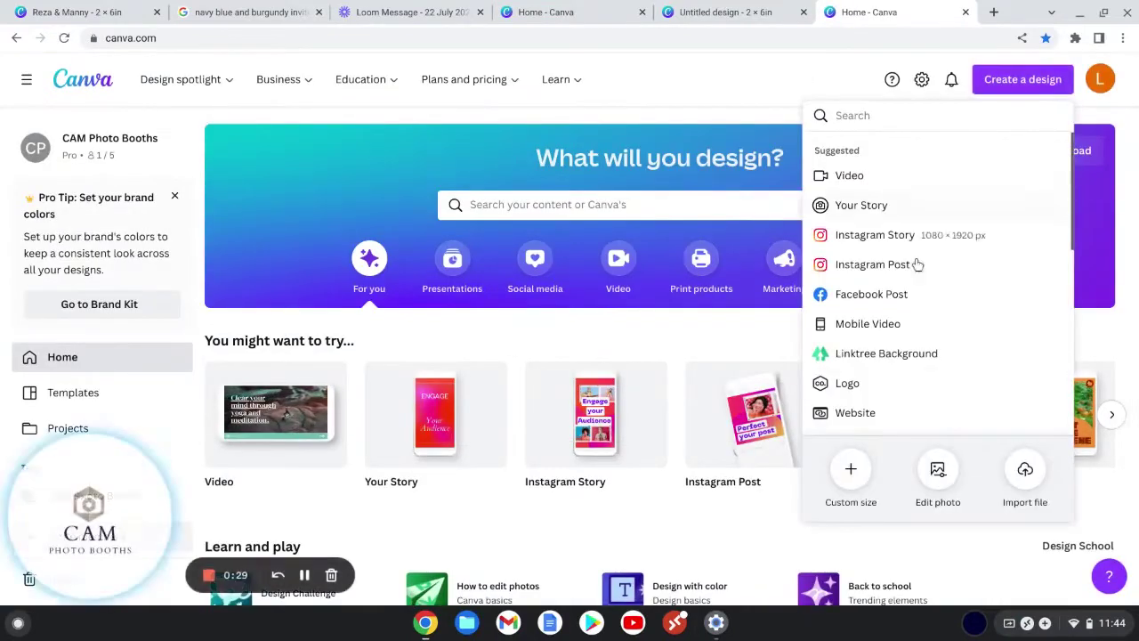
left_click(852, 478)
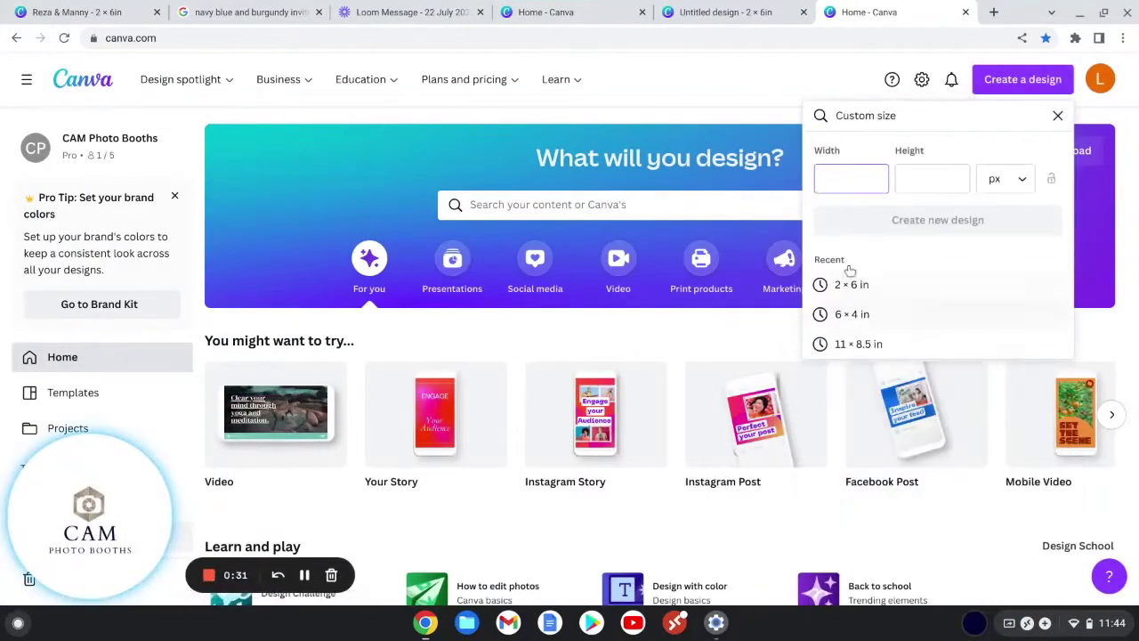
left_click(1001, 181)
left_click(1000, 256)
left_click(834, 178)
type("2")
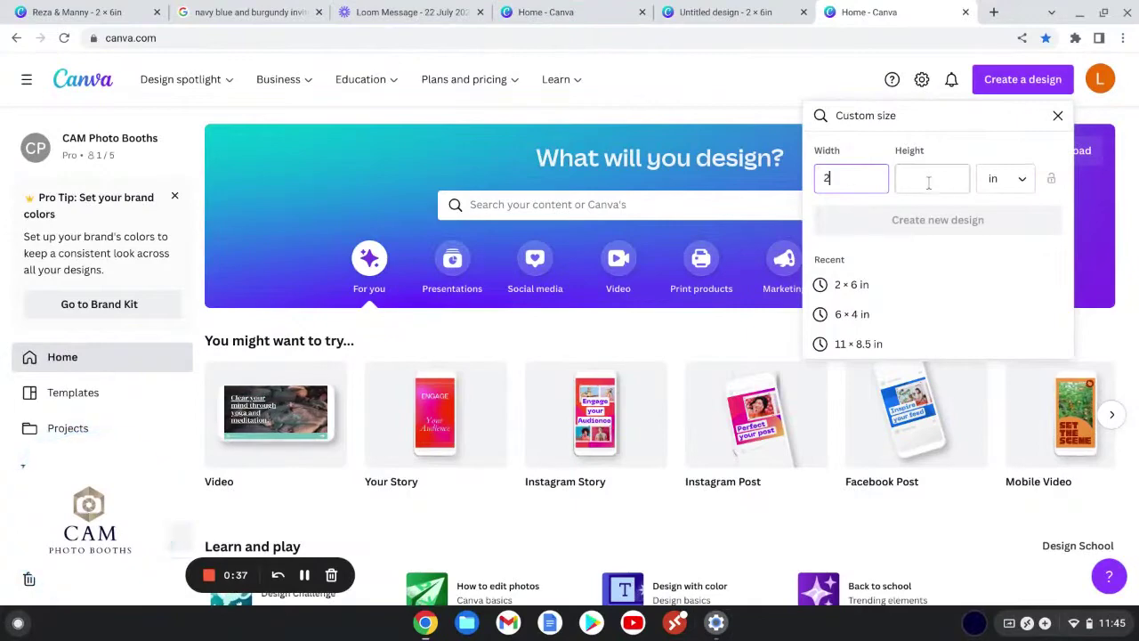
left_click(957, 183)
type("6")
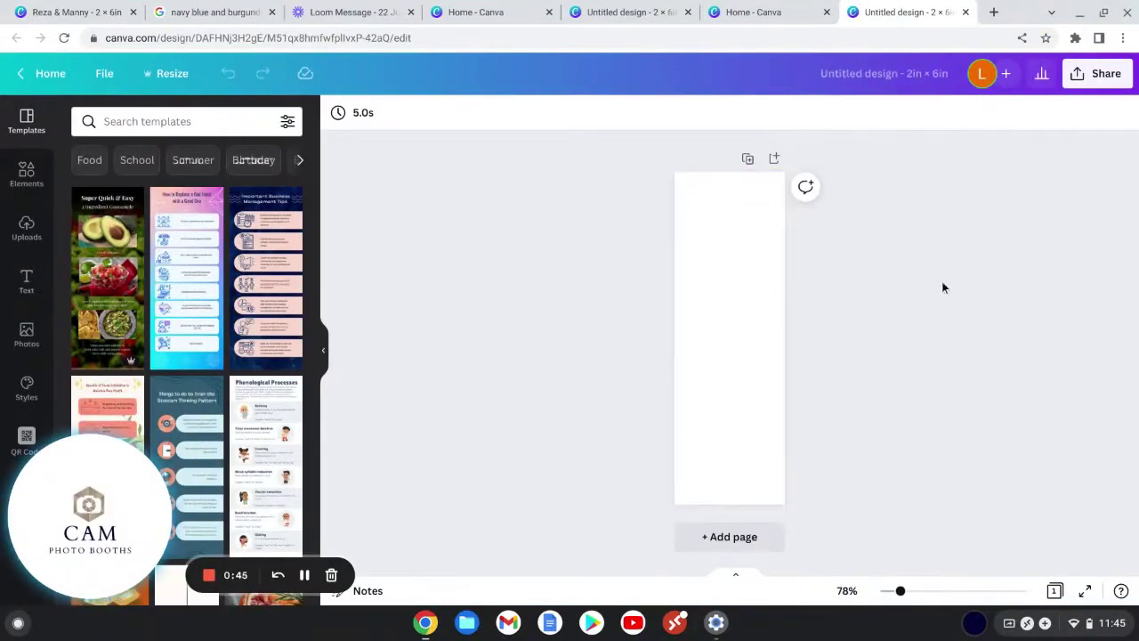
- Open the Elements search, check the Google Images navy and burgundy invites, then return to the design
left_click(26, 175)
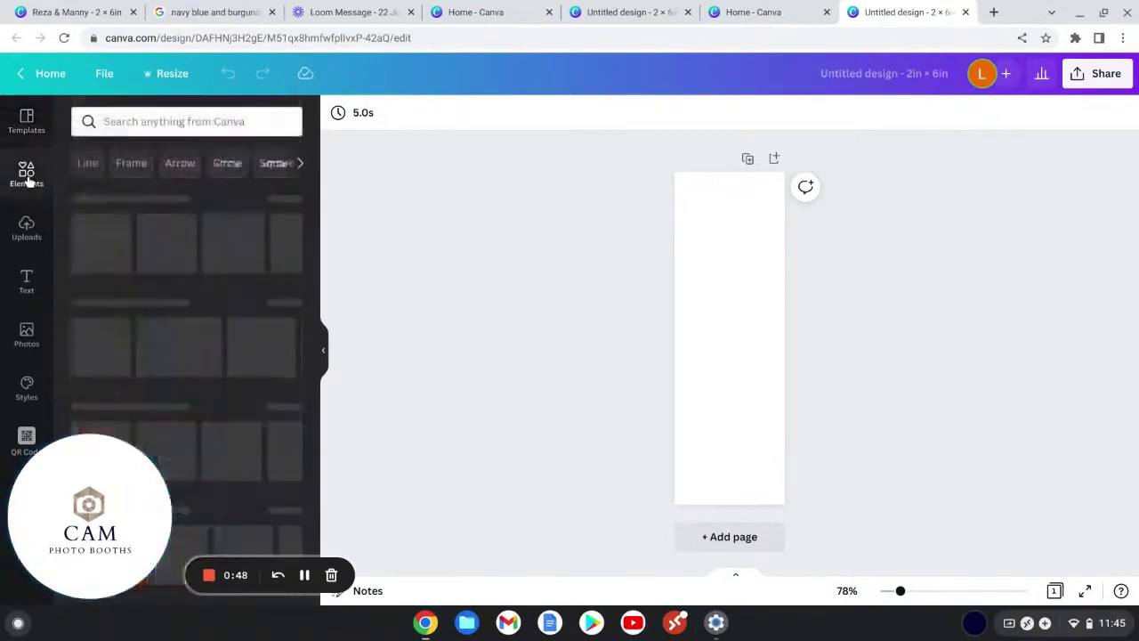
left_click(152, 125)
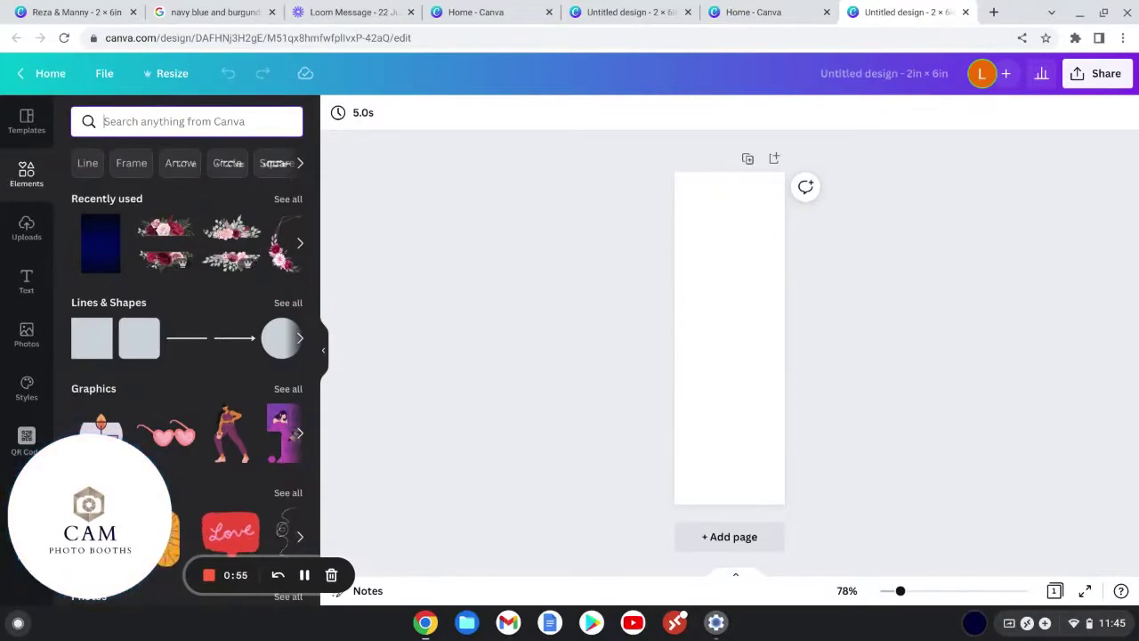
left_click(213, 18)
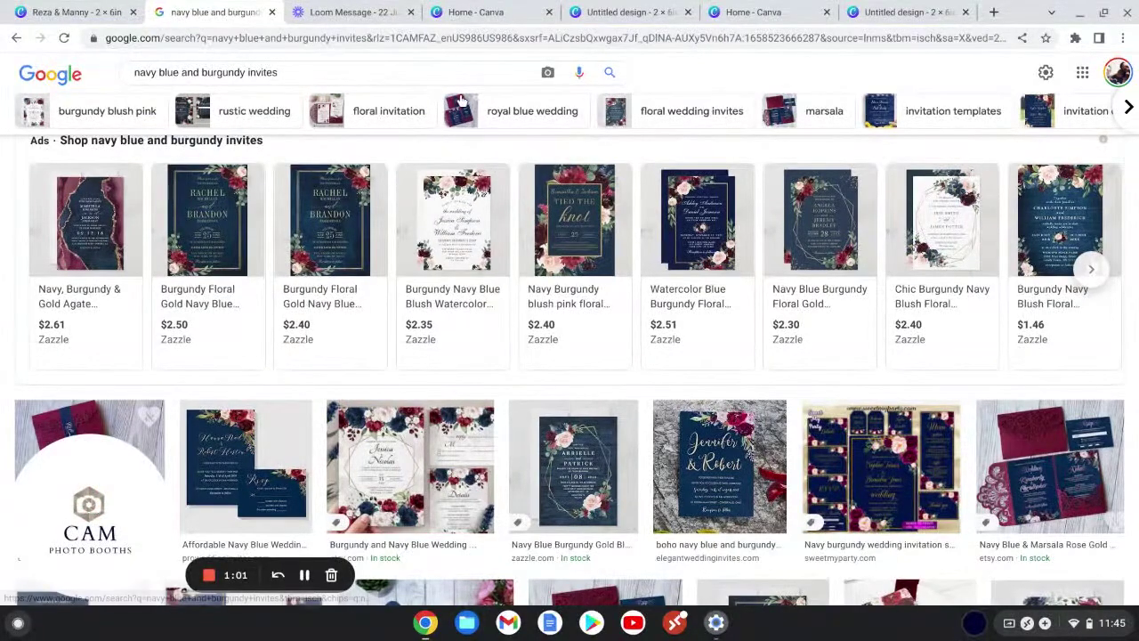
left_click(881, 14)
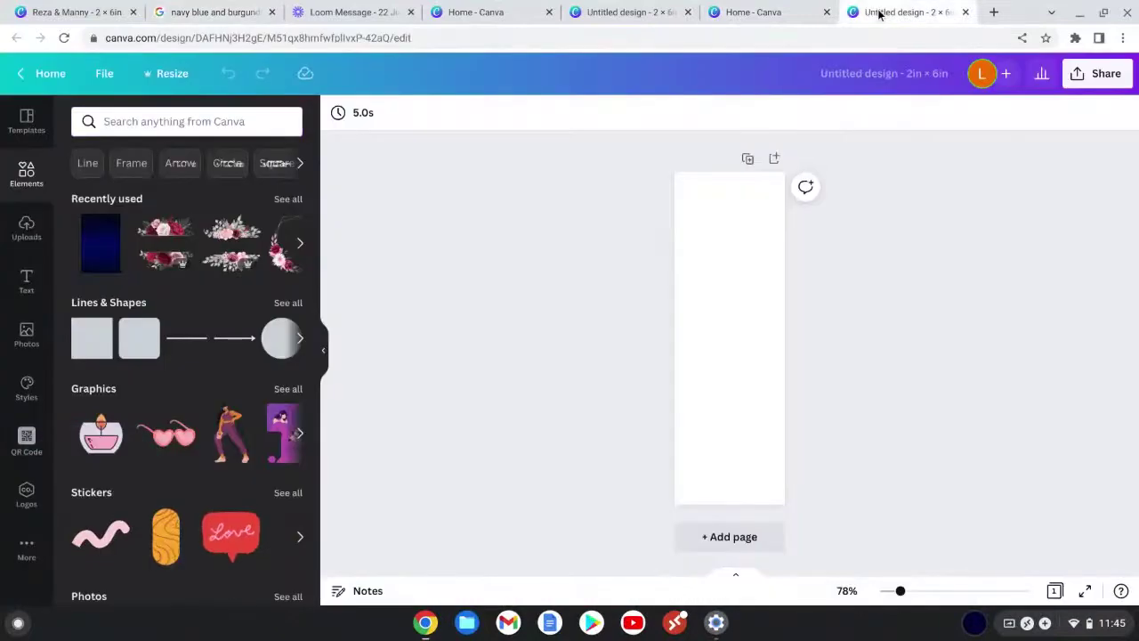
- Search Elements for 'navy blue' and add the dark navy gradient image to the page
left_click(226, 122)
type("na")
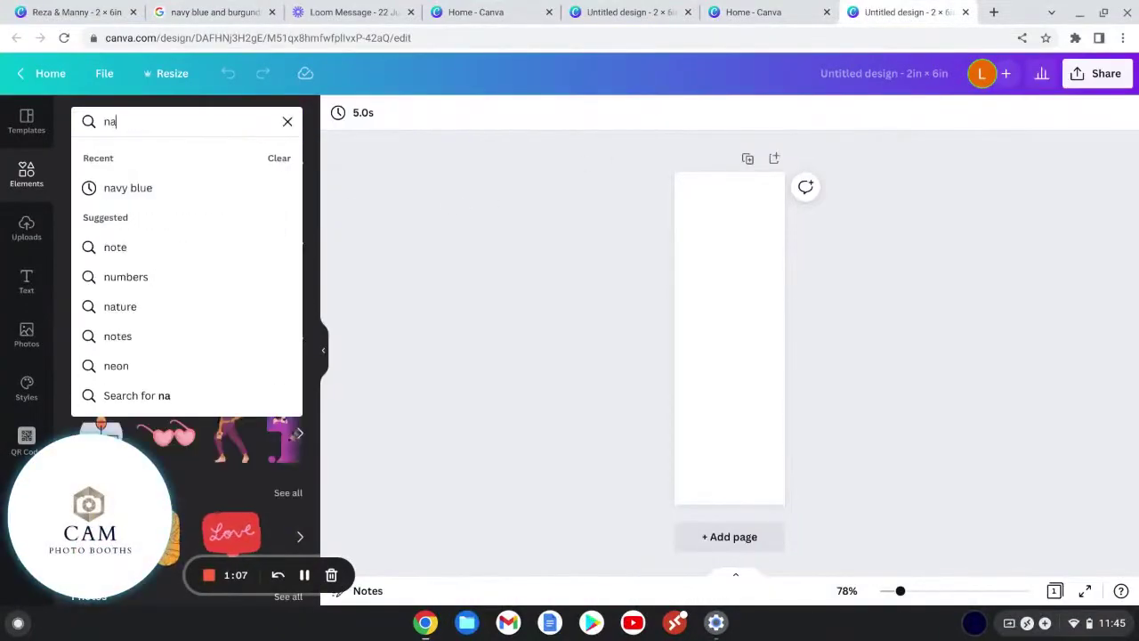
type("vy blue")
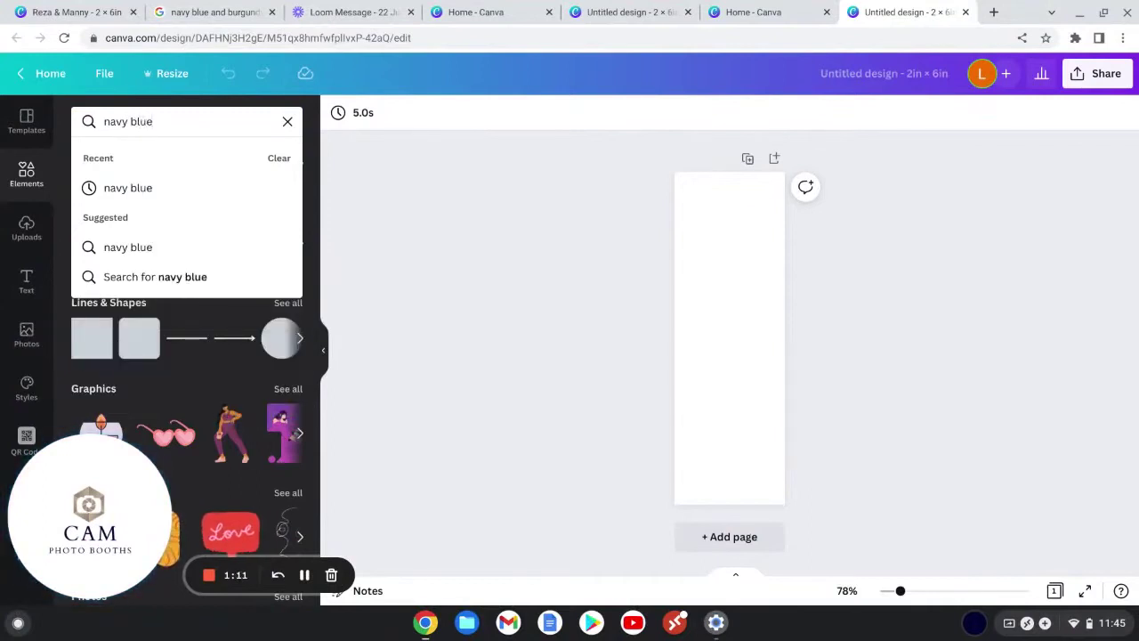
key("Return")
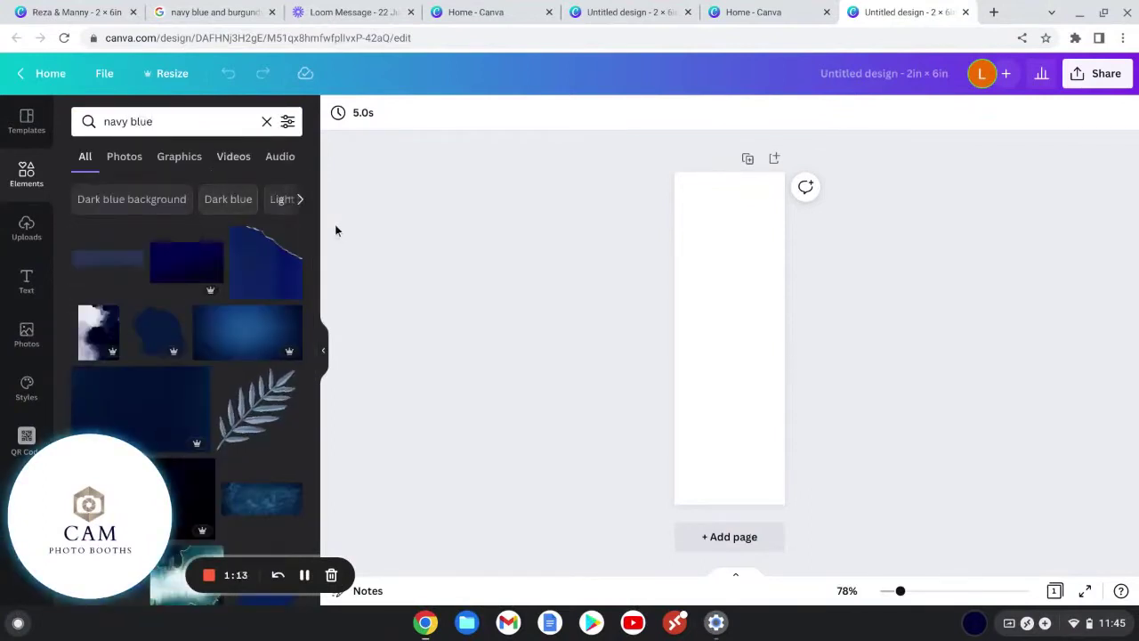
scroll(314, 238, "down", 1)
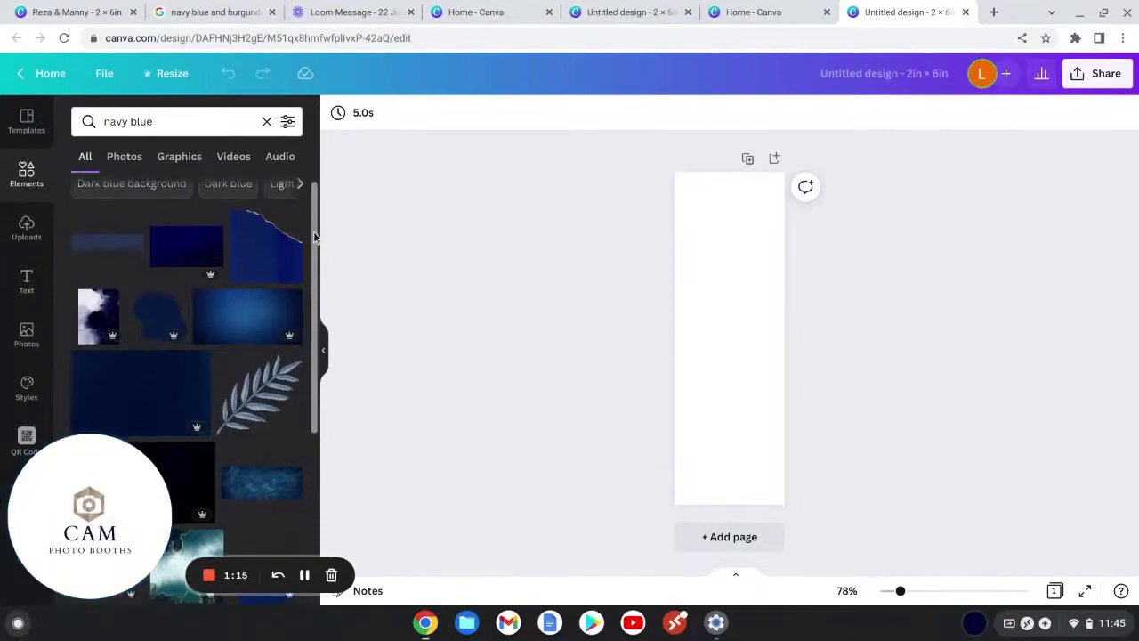
left_click_drag(313, 239, 330, 441)
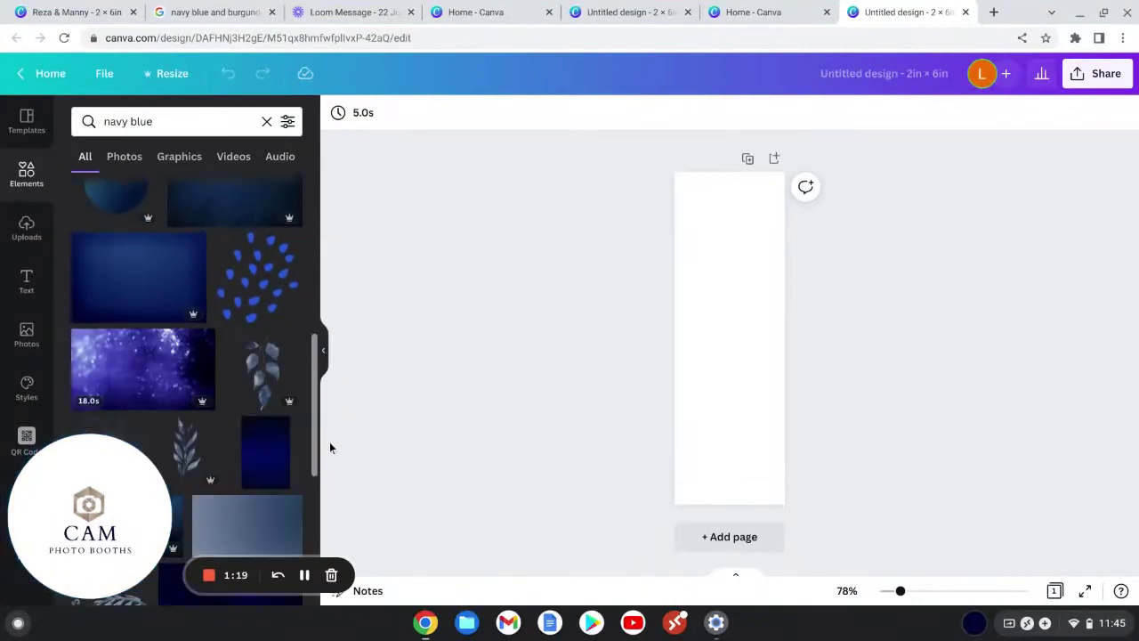
left_click(266, 453)
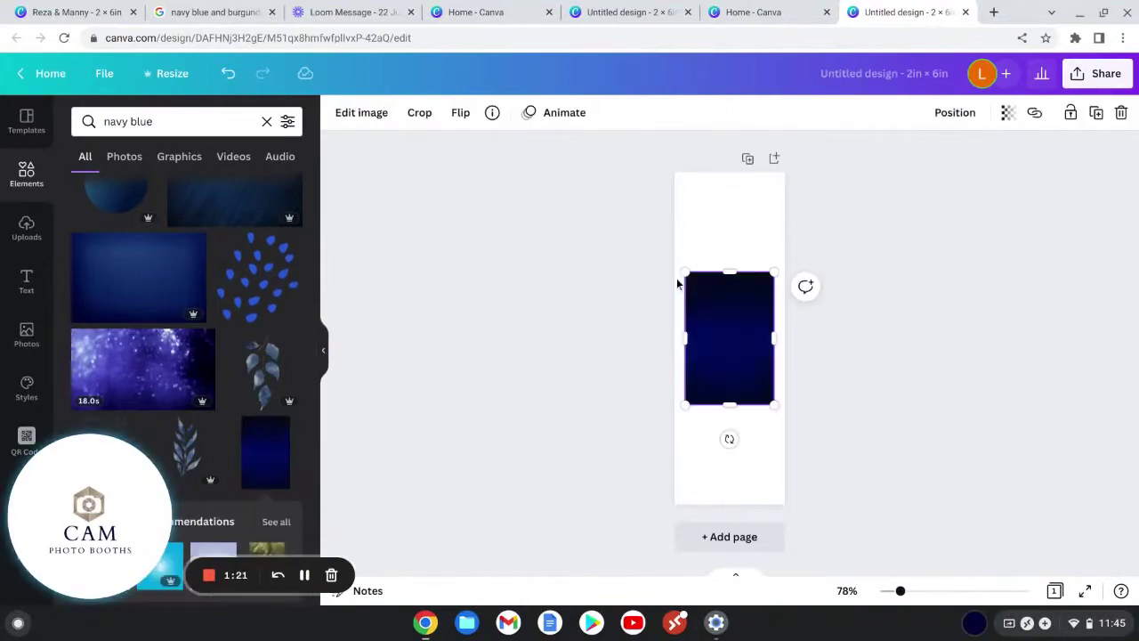
- Stretch the navy gradient image to cover the whole page, then clear the selection and search
left_click_drag(683, 271, 618, 172)
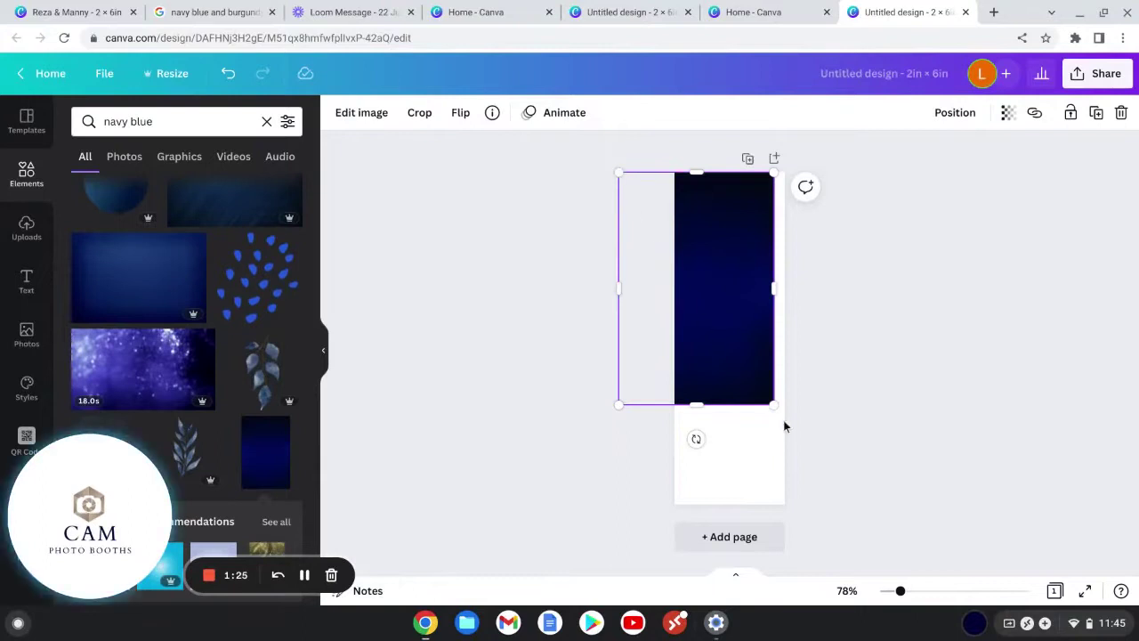
left_click_drag(773, 405, 840, 505)
left_click(911, 416)
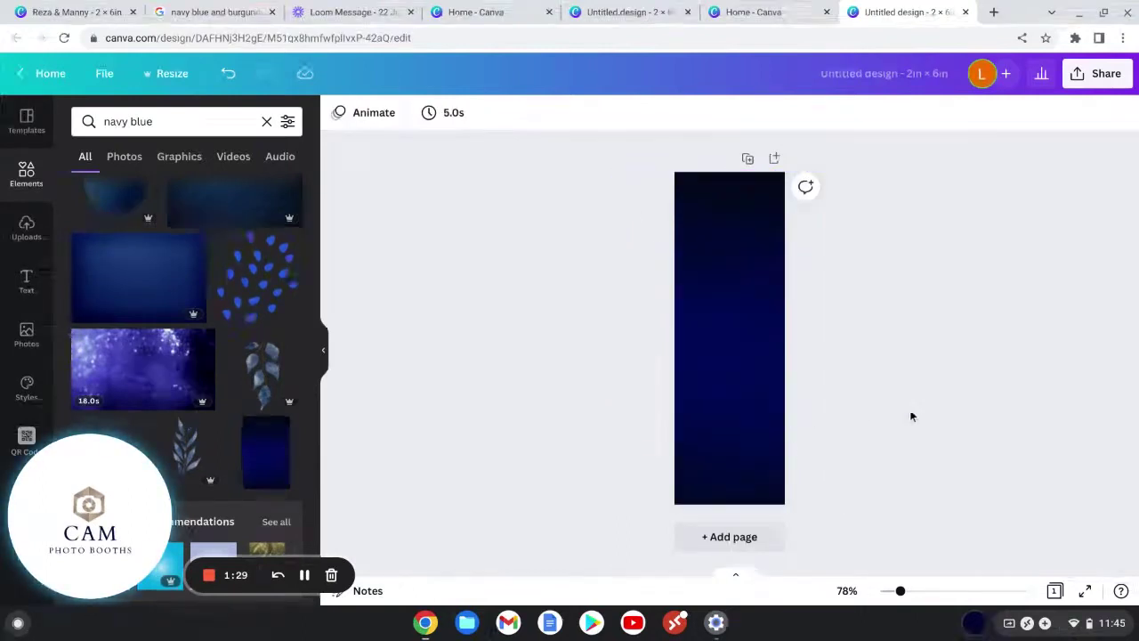
left_click(761, 341)
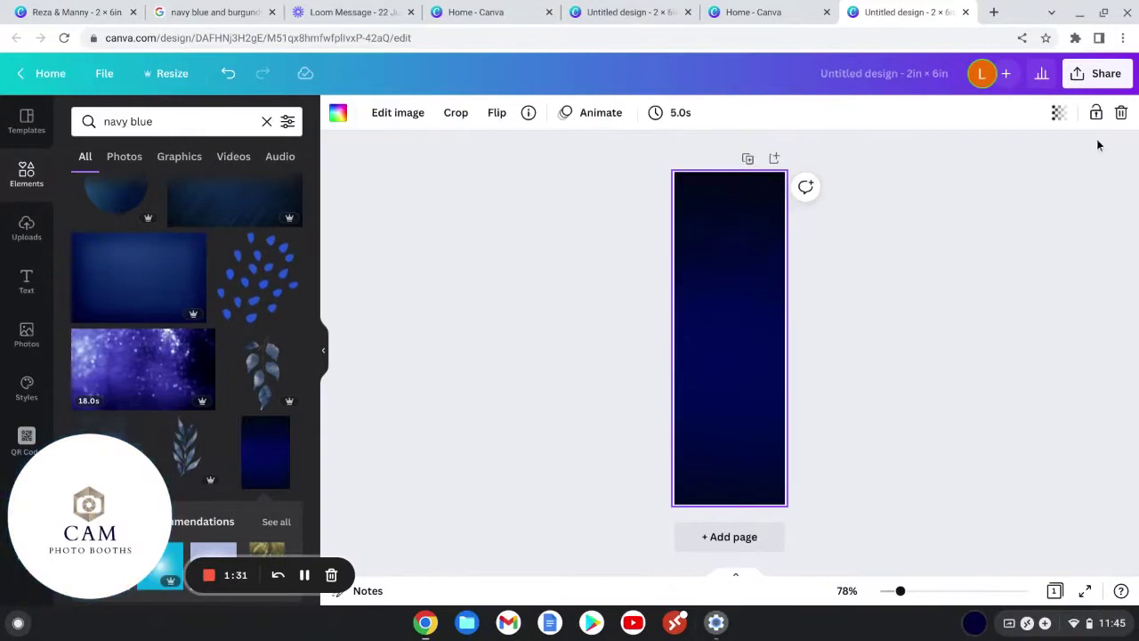
left_click(1118, 113)
left_click(890, 290)
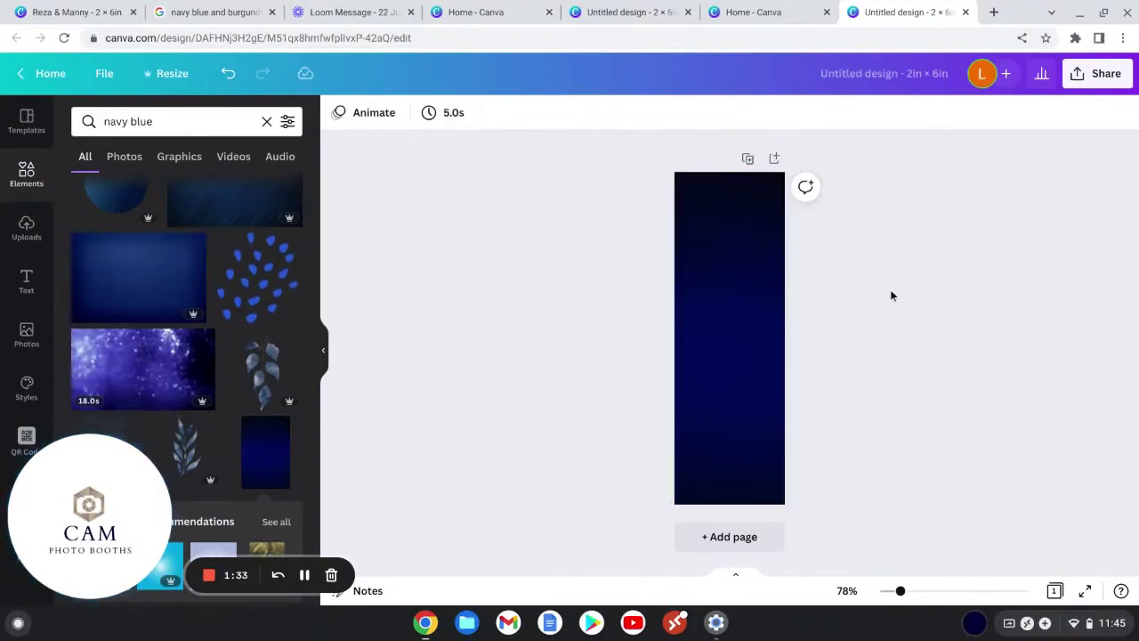
left_click(267, 122)
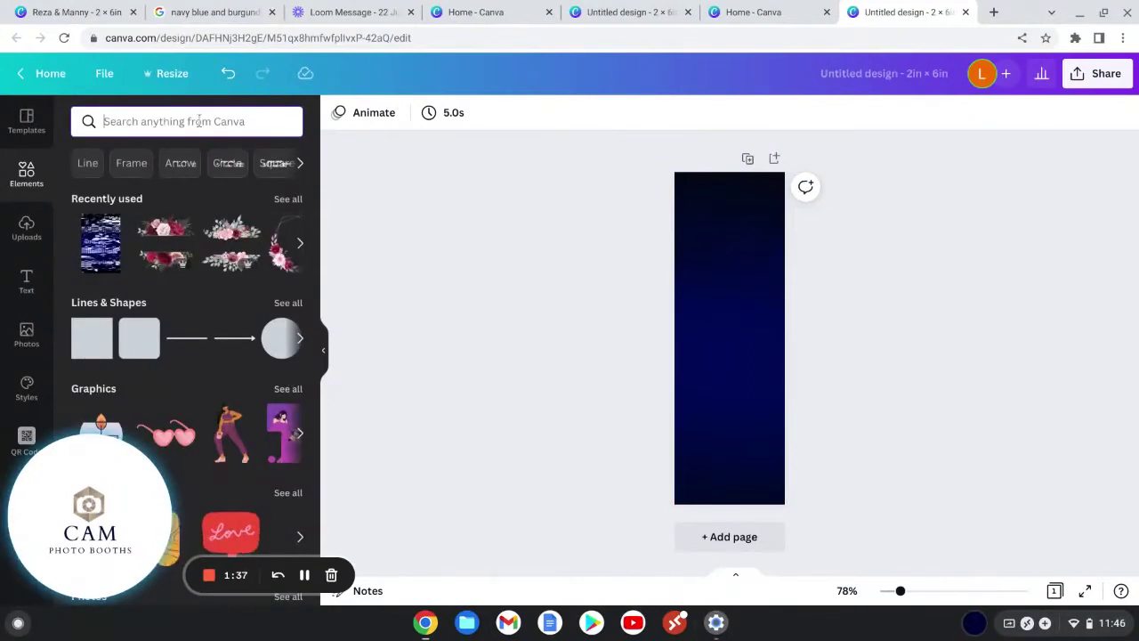
- Search Elements for burgundy flowers, then refine the search to 'burgundy flowers gold trim'
type("burgu")
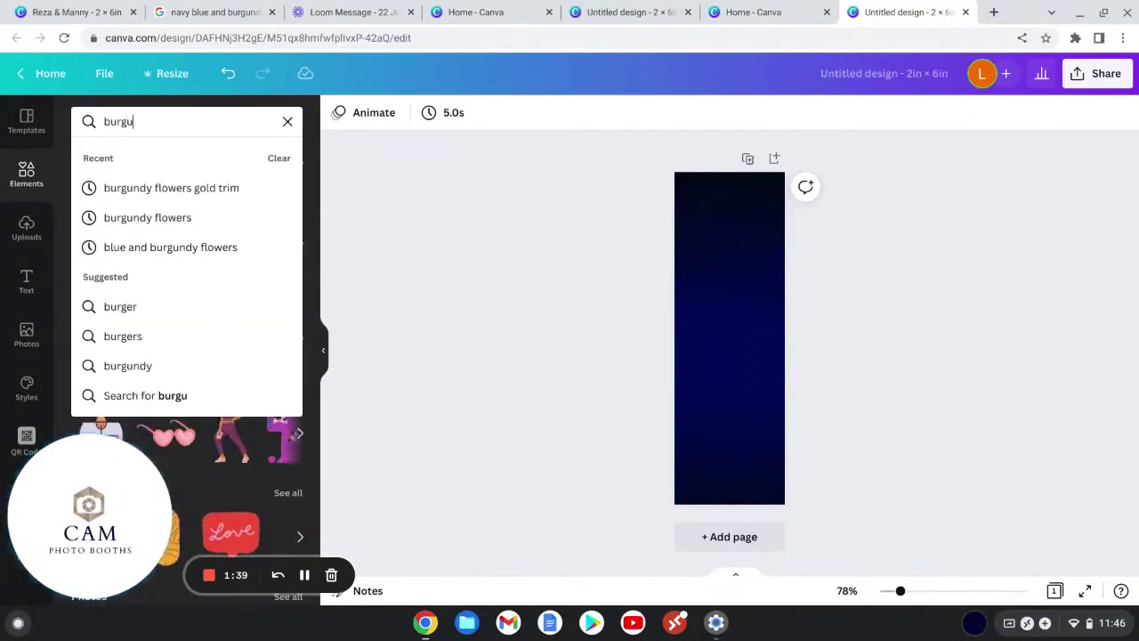
left_click(190, 217)
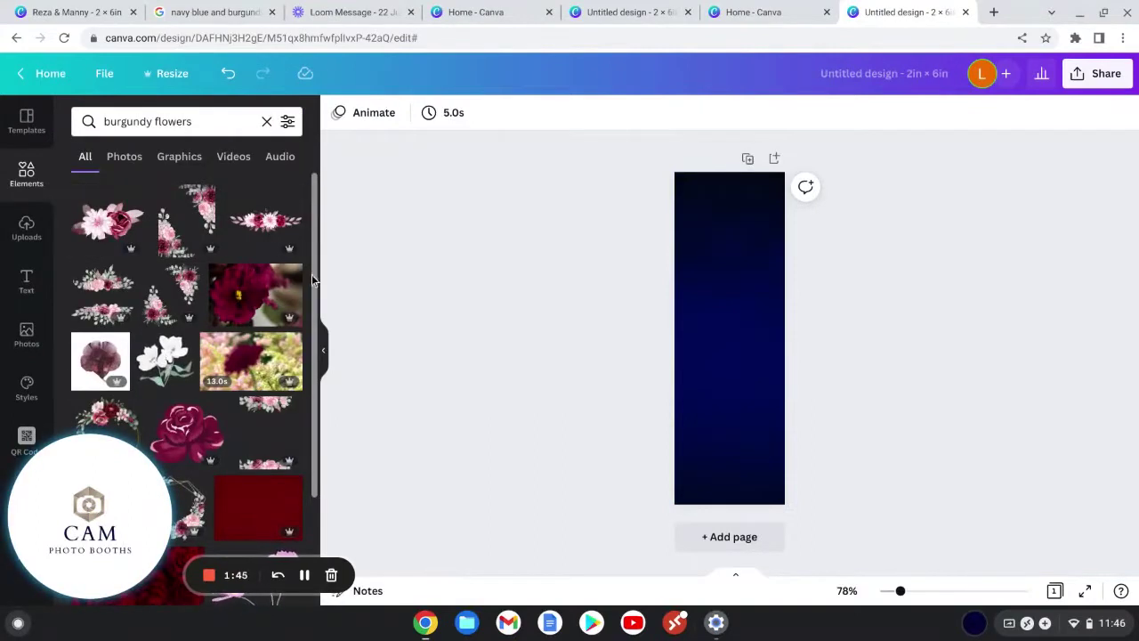
scroll(311, 274, "down", 3)
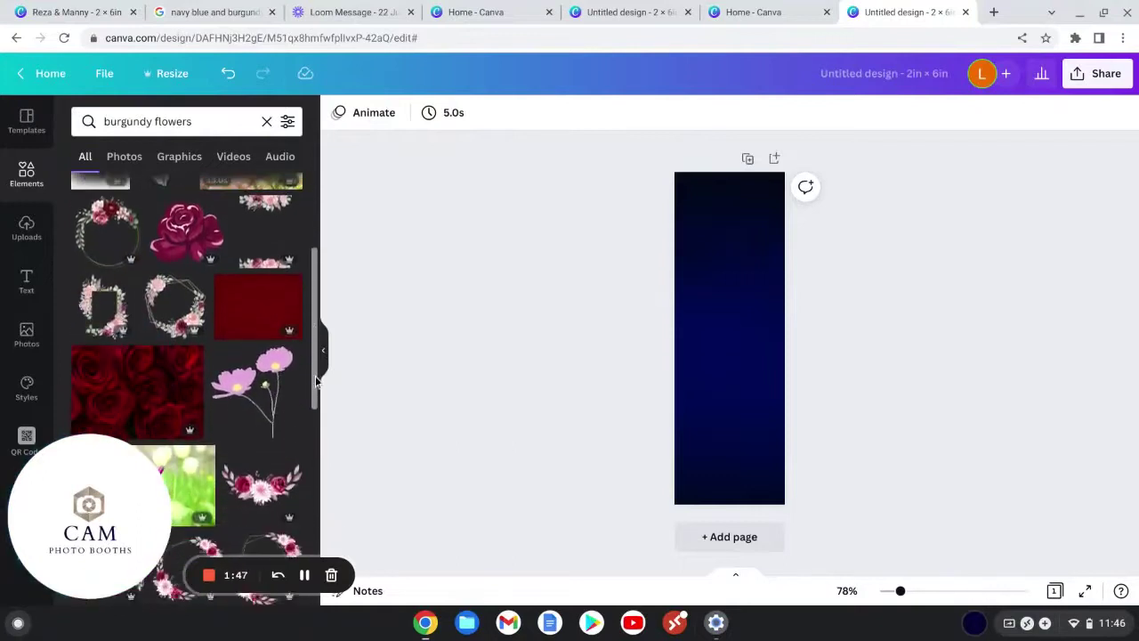
left_click_drag(316, 383, 314, 520)
left_click(208, 121)
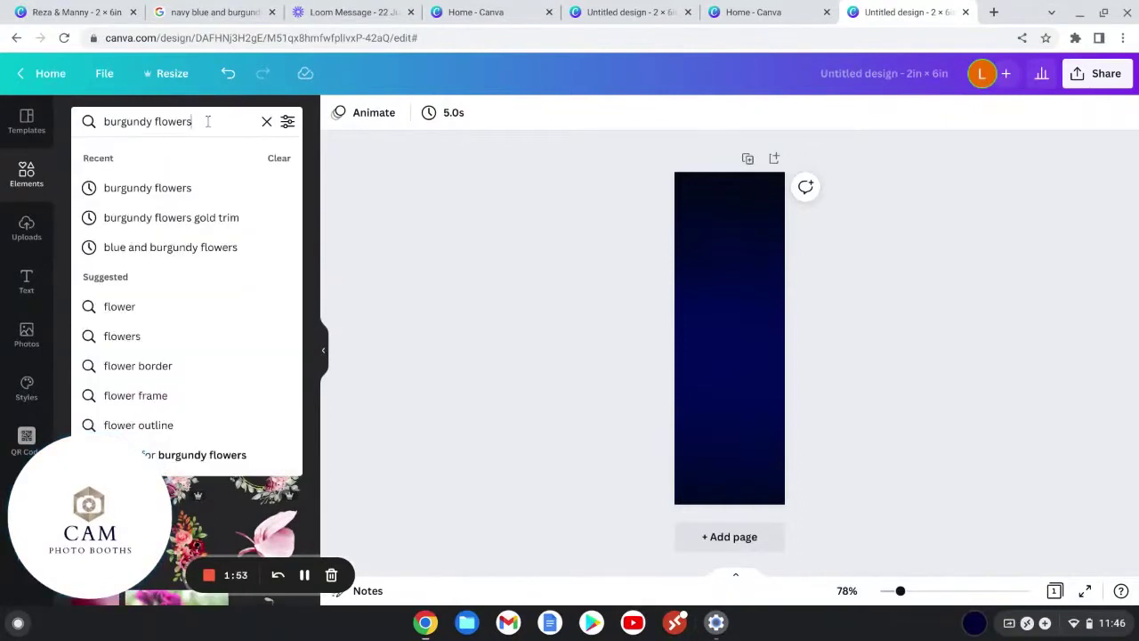
type("f")
key("BackSpace")
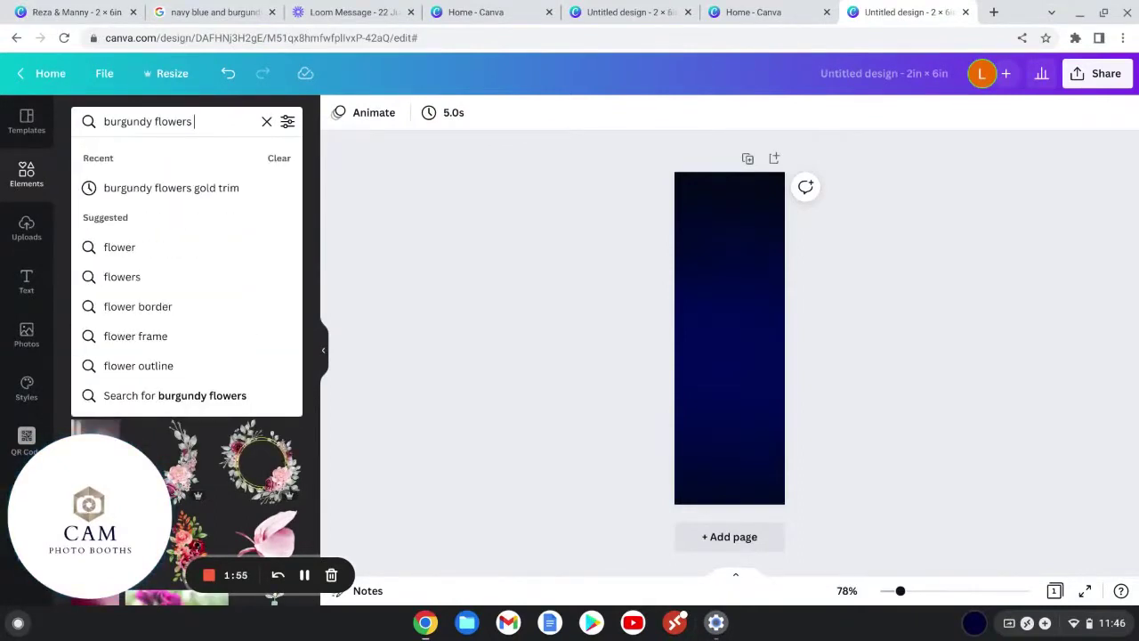
type("go")
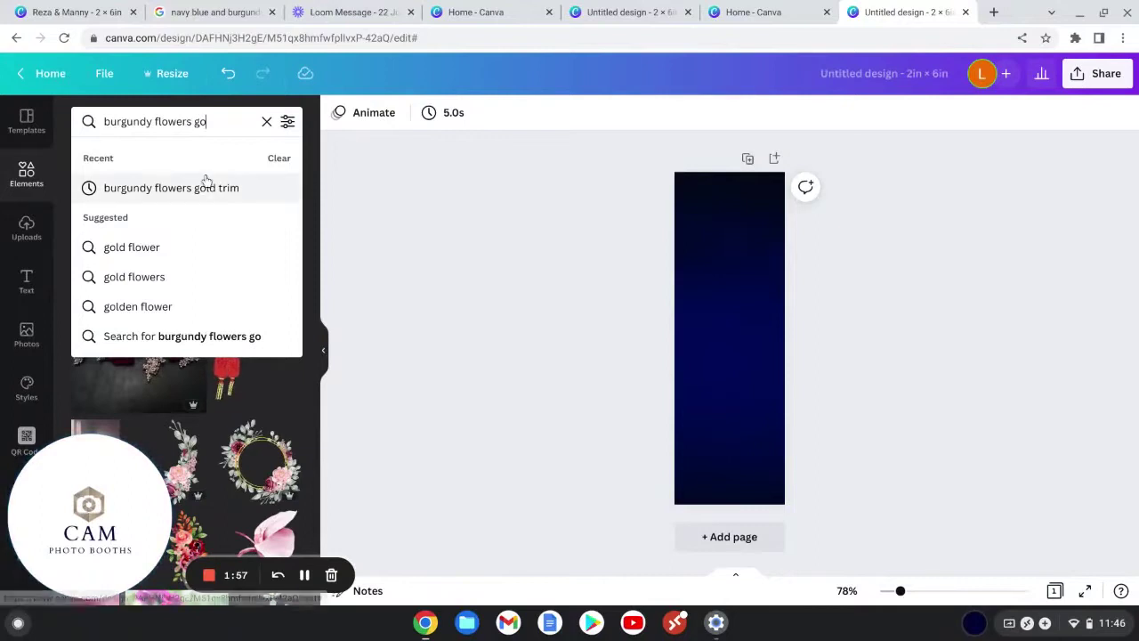
left_click(204, 188)
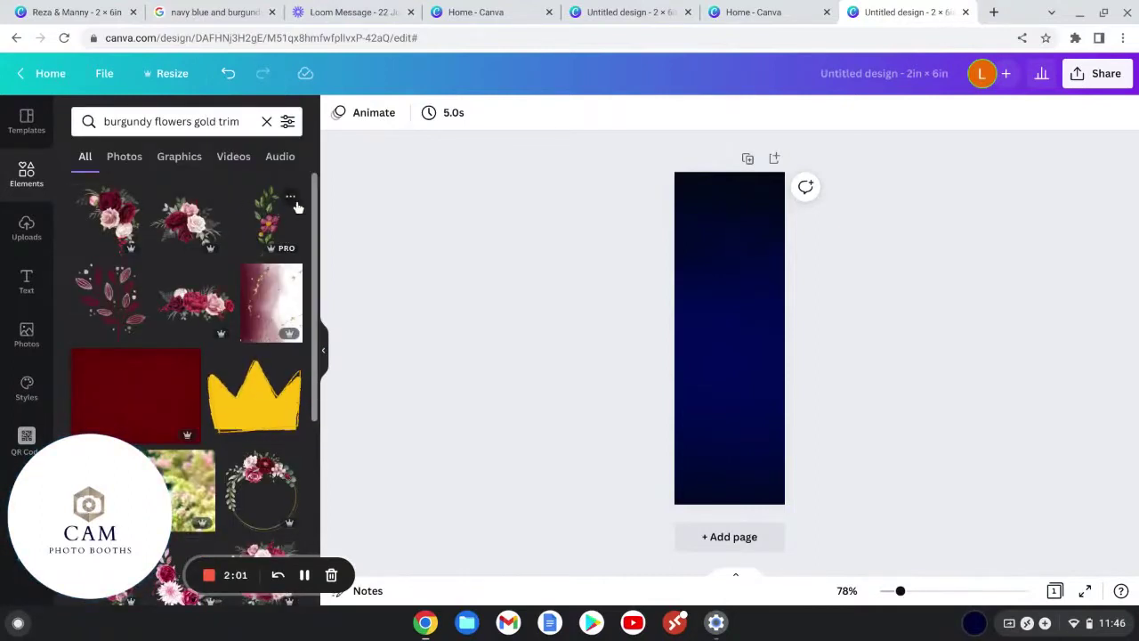
- Add the floral double-border graphic, move it to the page bottom and widen it to full width
left_click_drag(313, 201, 322, 332)
left_click(276, 355)
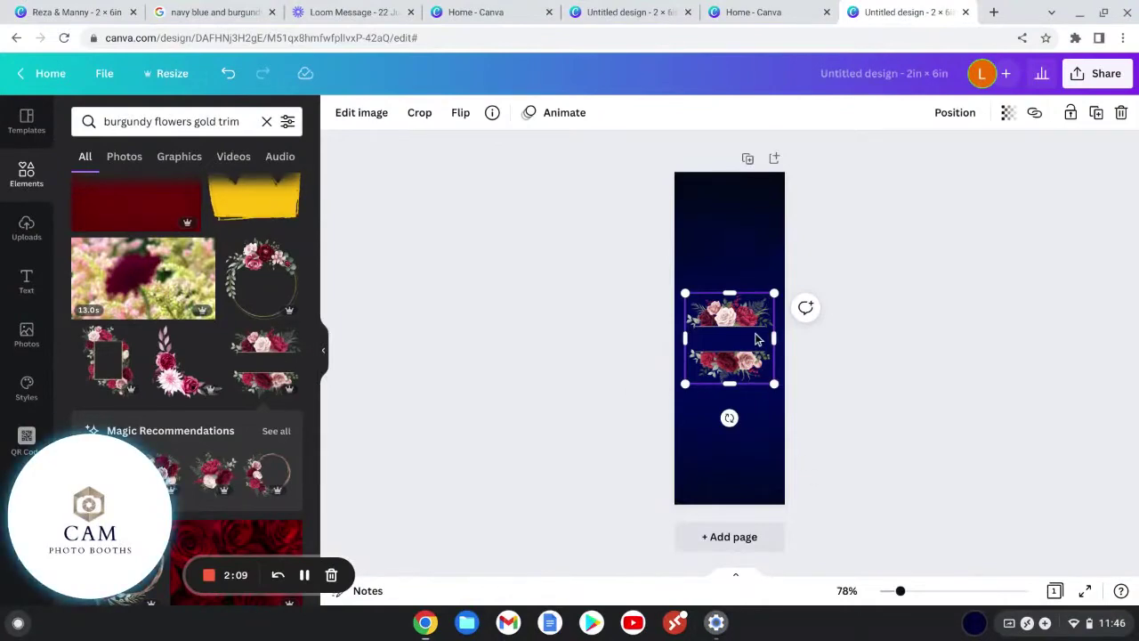
left_click_drag(755, 338, 746, 455)
left_click_drag(762, 414, 785, 395)
left_click(908, 346)
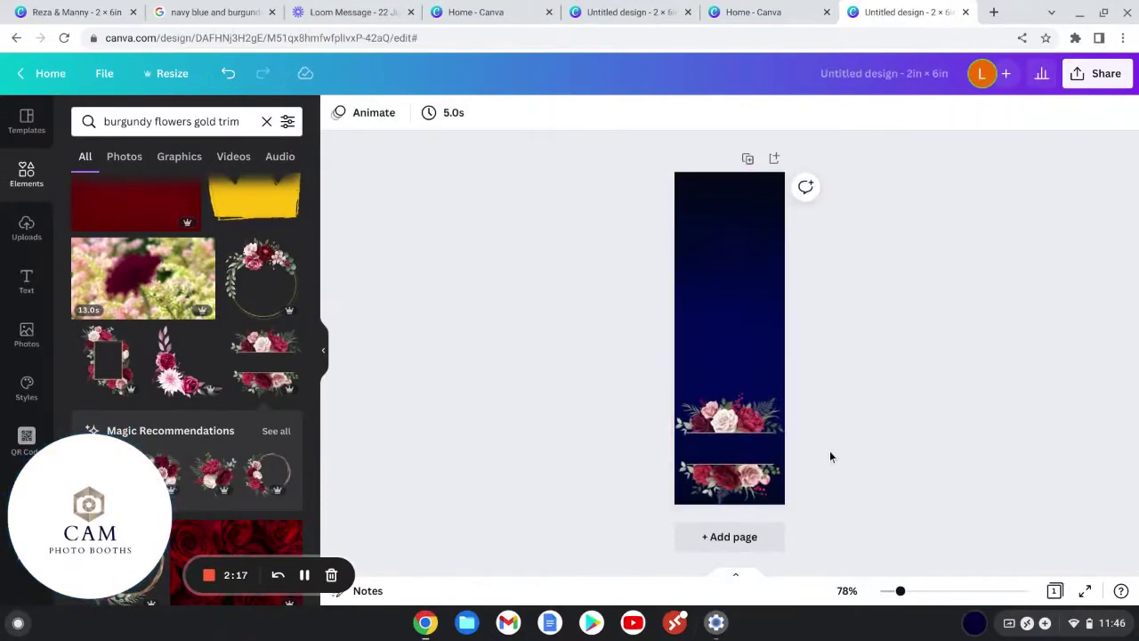
- Zoom in and add the recently used 'Congrats!' graduation text template to the page
scroll(830, 454, "up", 5)
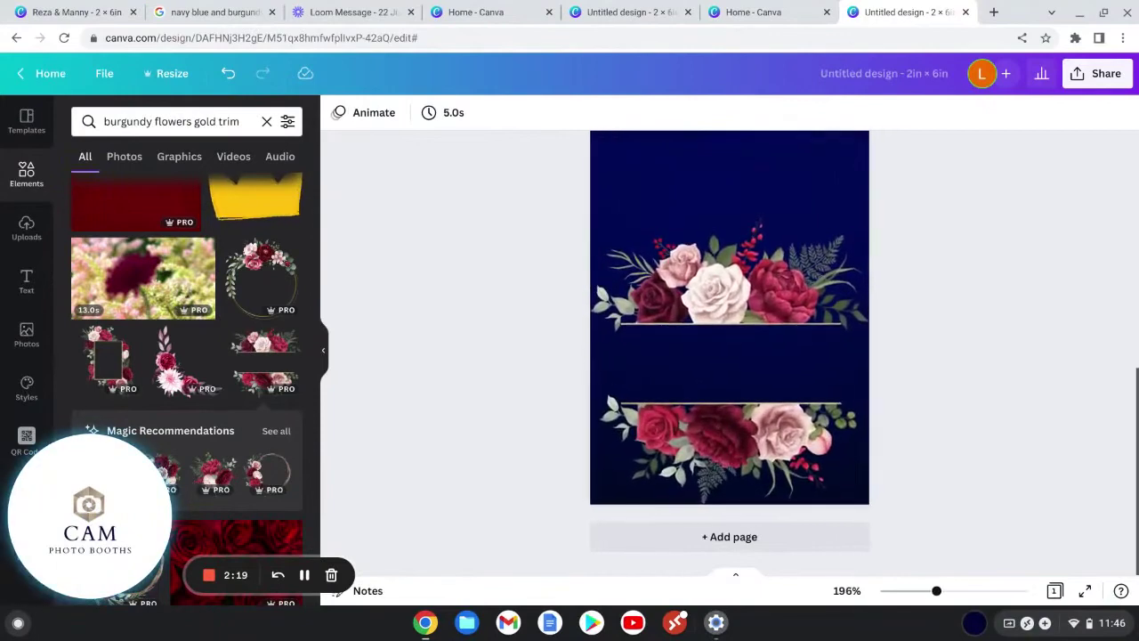
left_click(26, 281)
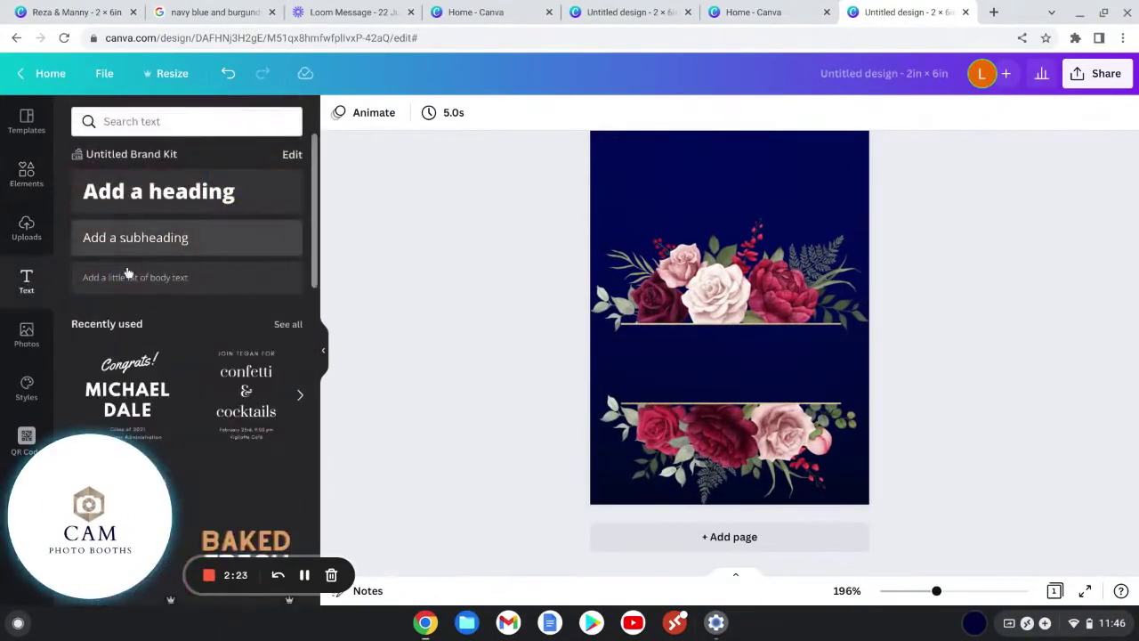
left_click(148, 392)
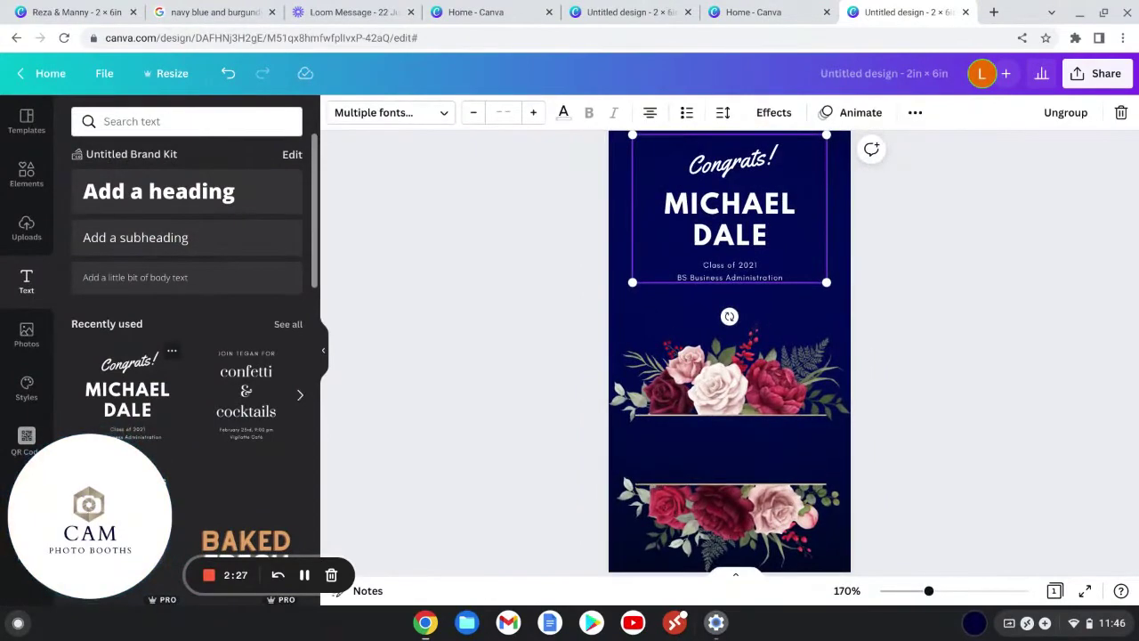
- Ungroup the graduation text block and delete the 'Congrats!' line
left_click(771, 233)
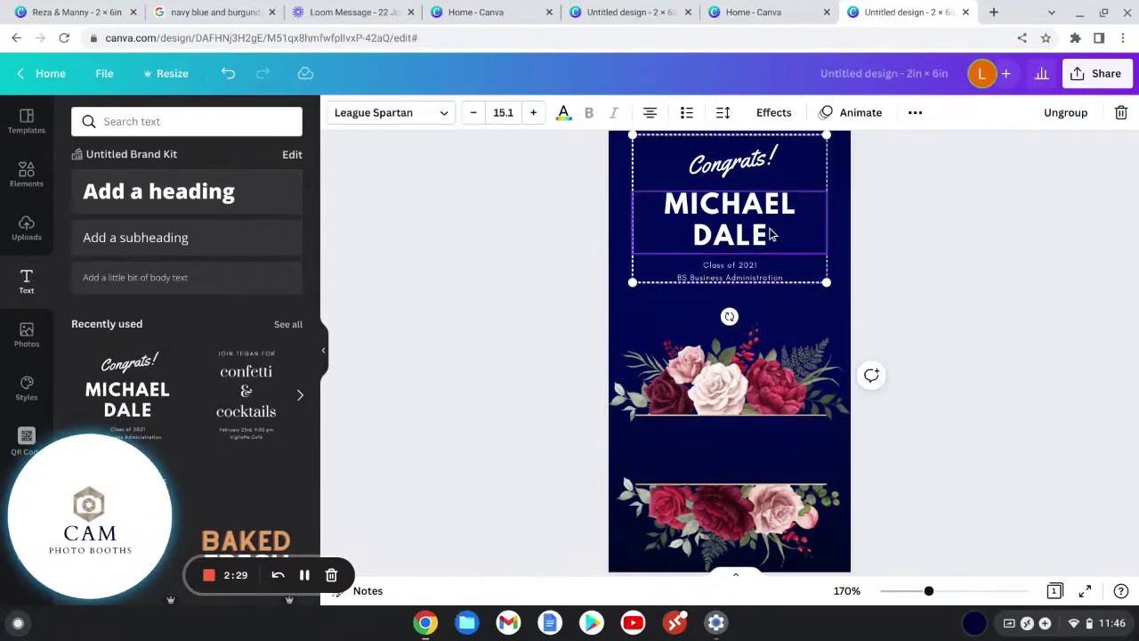
double_click(770, 232)
left_click(771, 234)
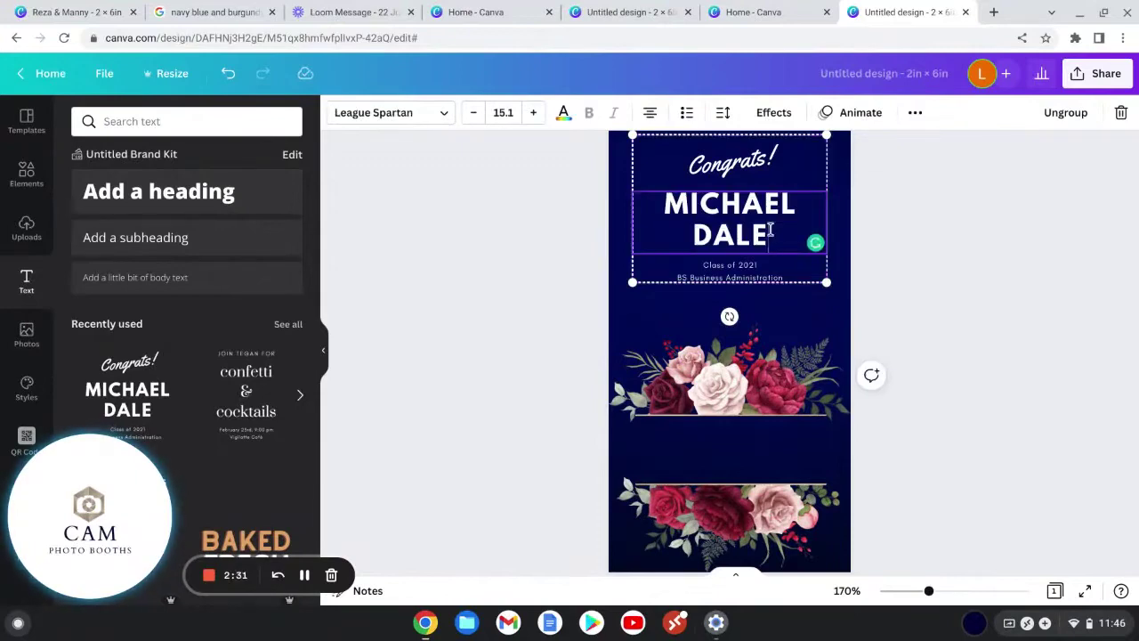
left_click(970, 249)
left_click(795, 220)
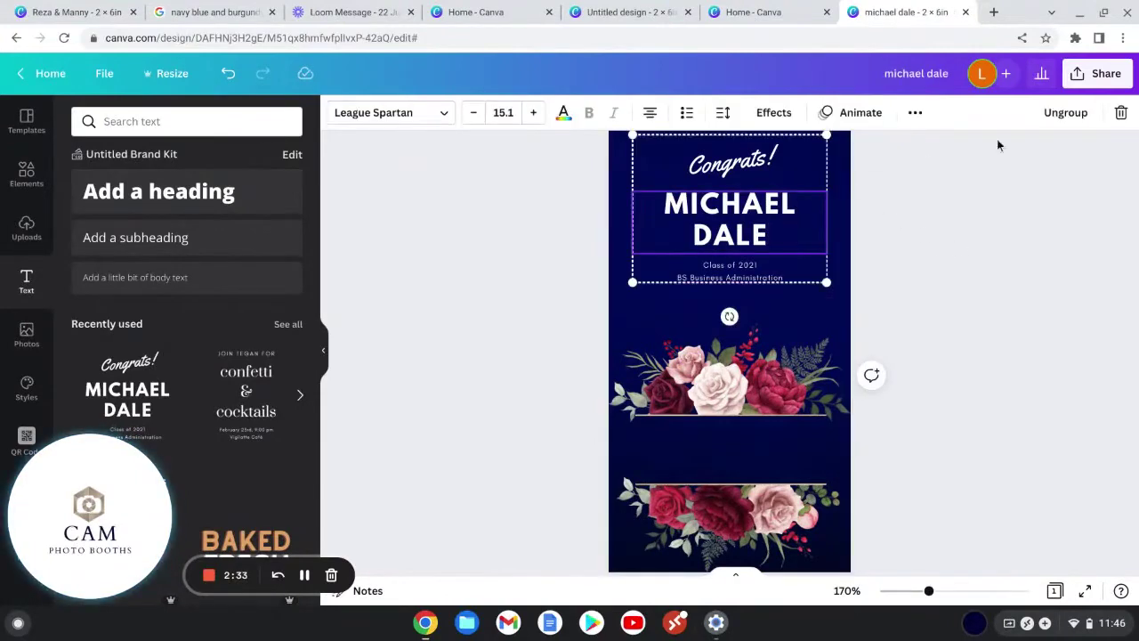
left_click(1065, 113)
left_click(743, 169)
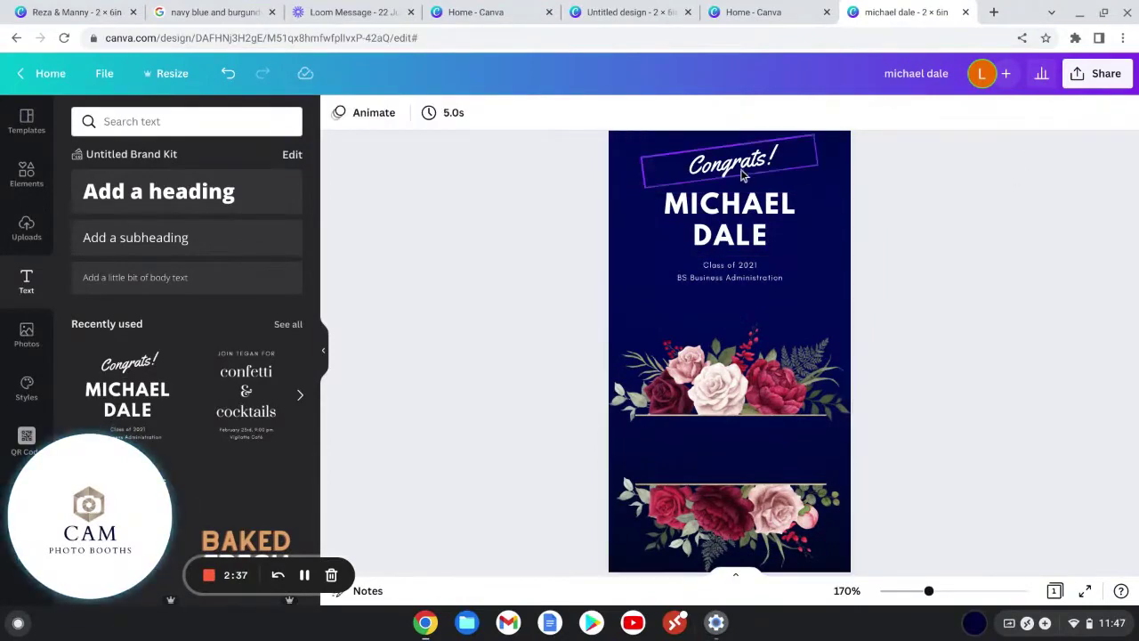
key("Delete")
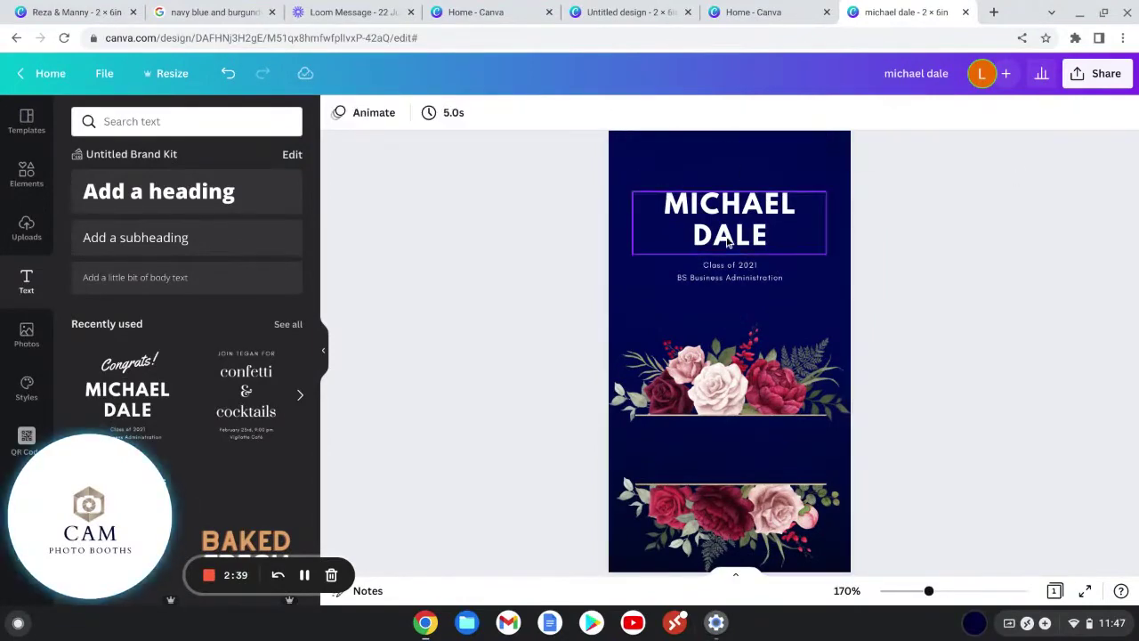
- Retype the name heading as 'REZA & MANNY'
left_click(741, 239)
left_click(741, 239)
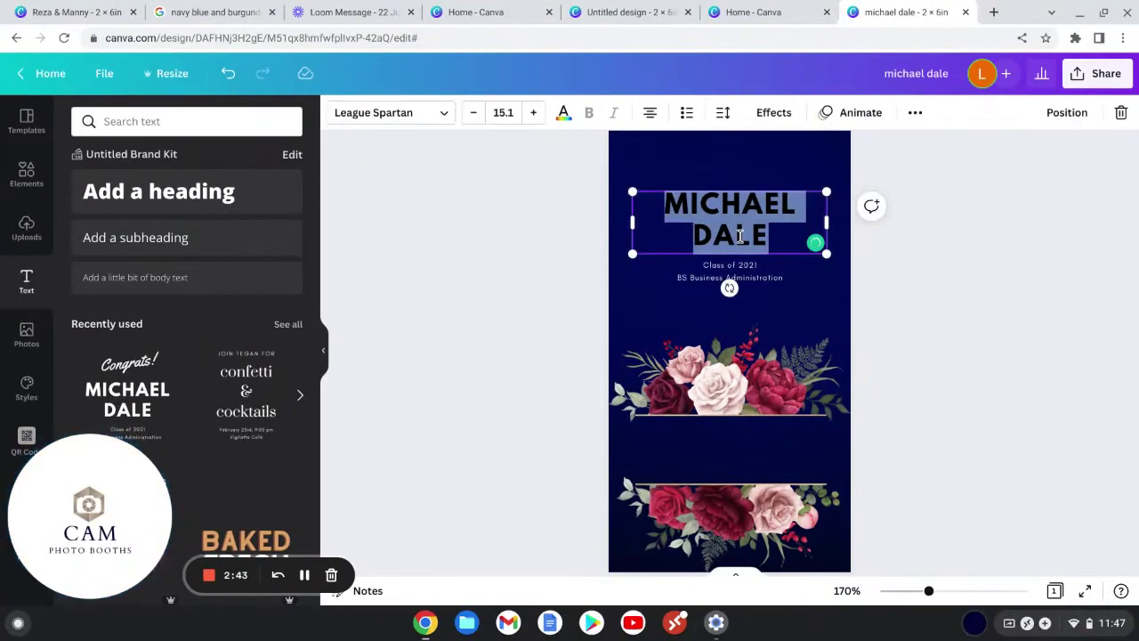
type("REZA & HUB")
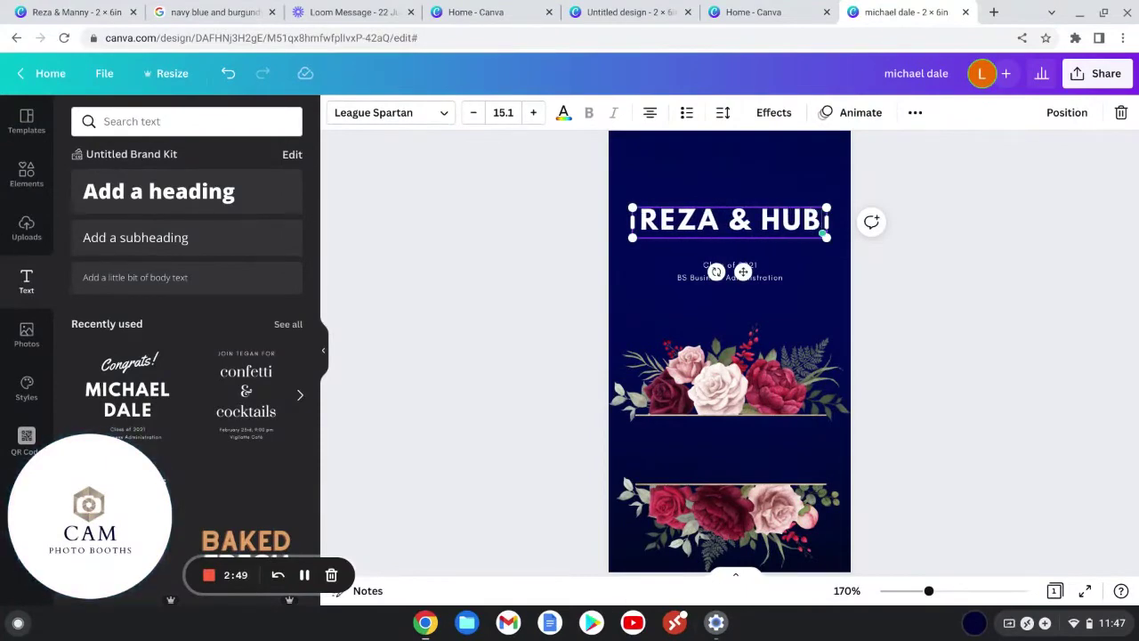
key("BackSpace")
key("BackSpace")
key("BackSpace")
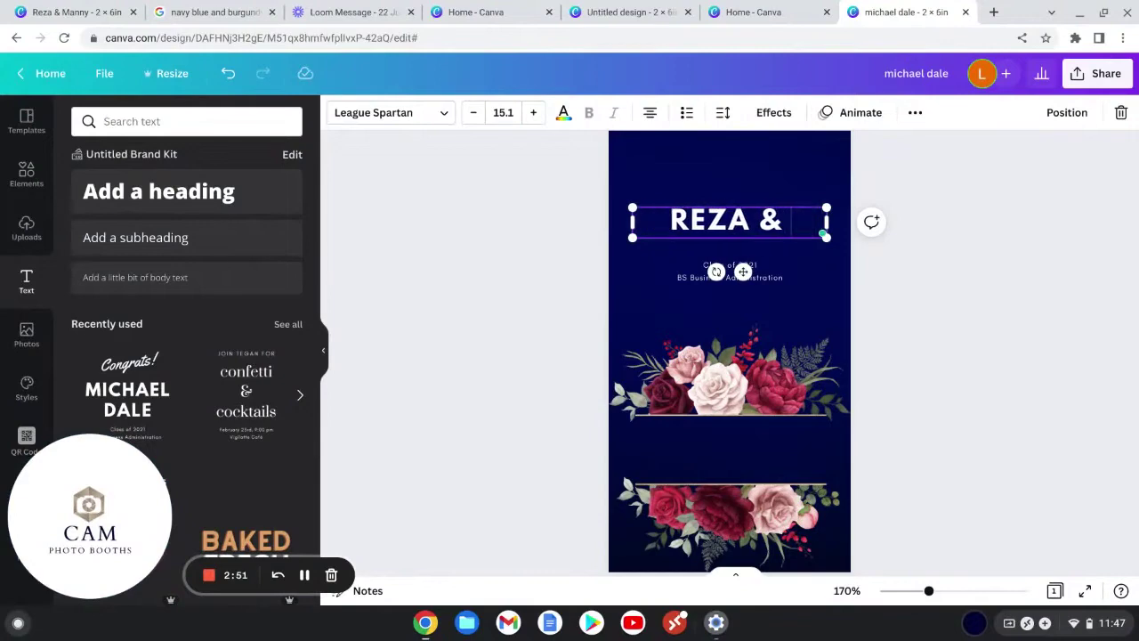
type("MANN")
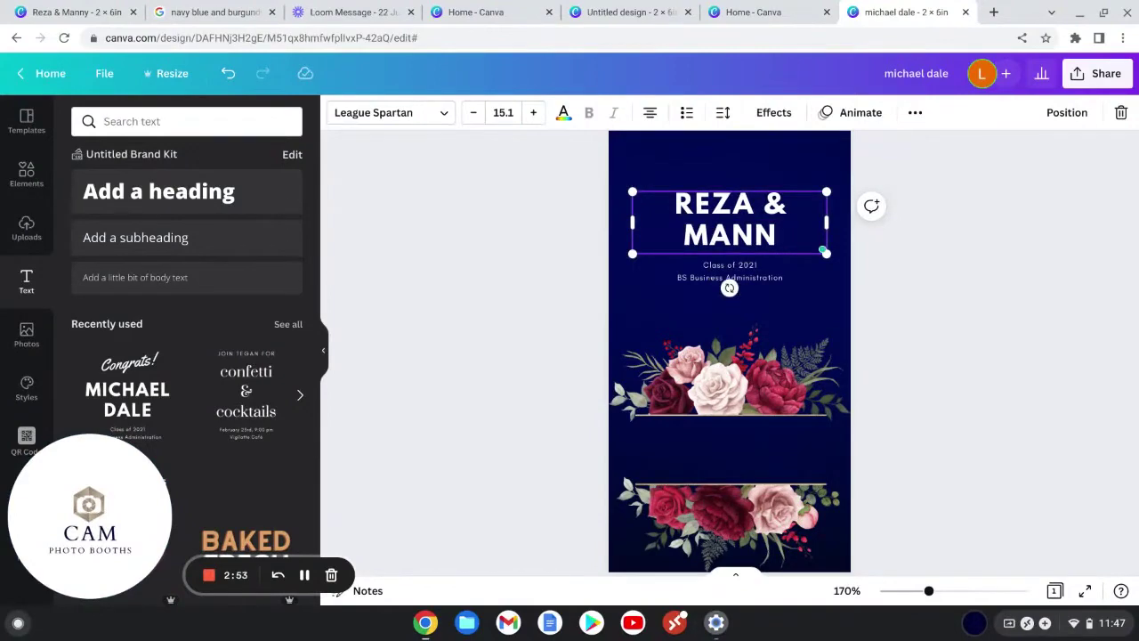
type("Y")
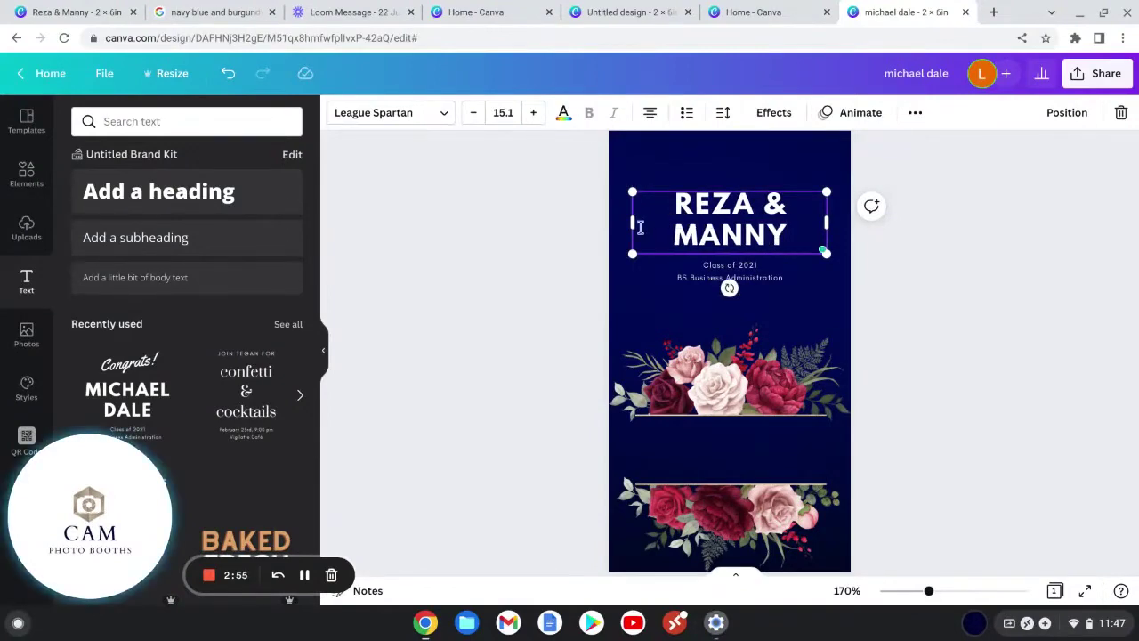
- Widen the heading box to fit one line and set its font size to 14
left_click_drag(633, 224, 609, 225)
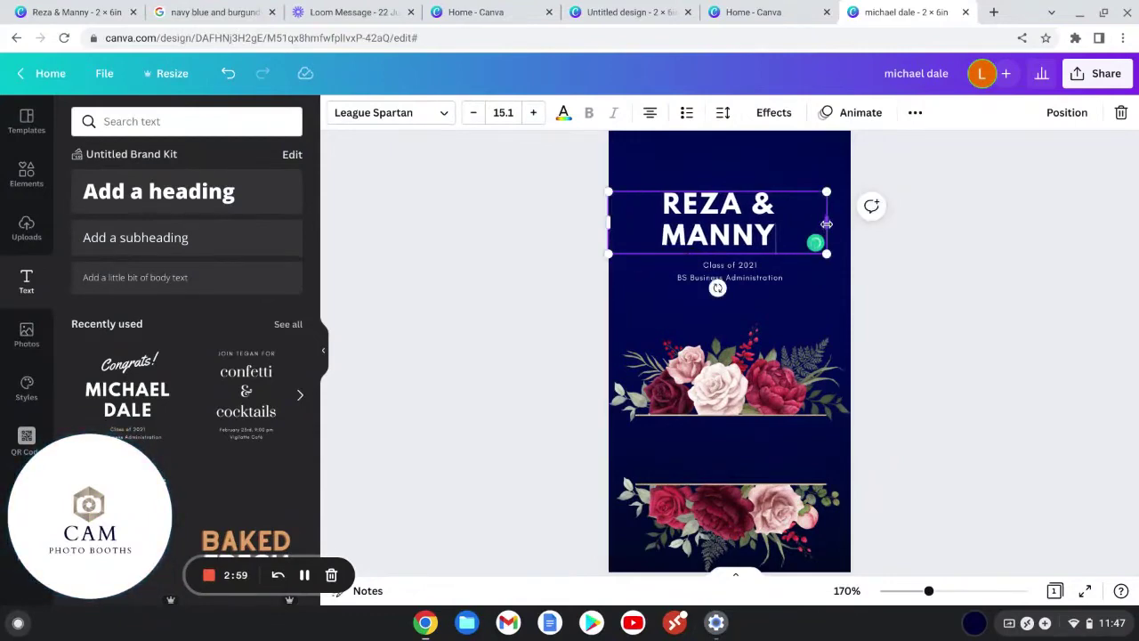
left_click_drag(827, 225, 849, 225)
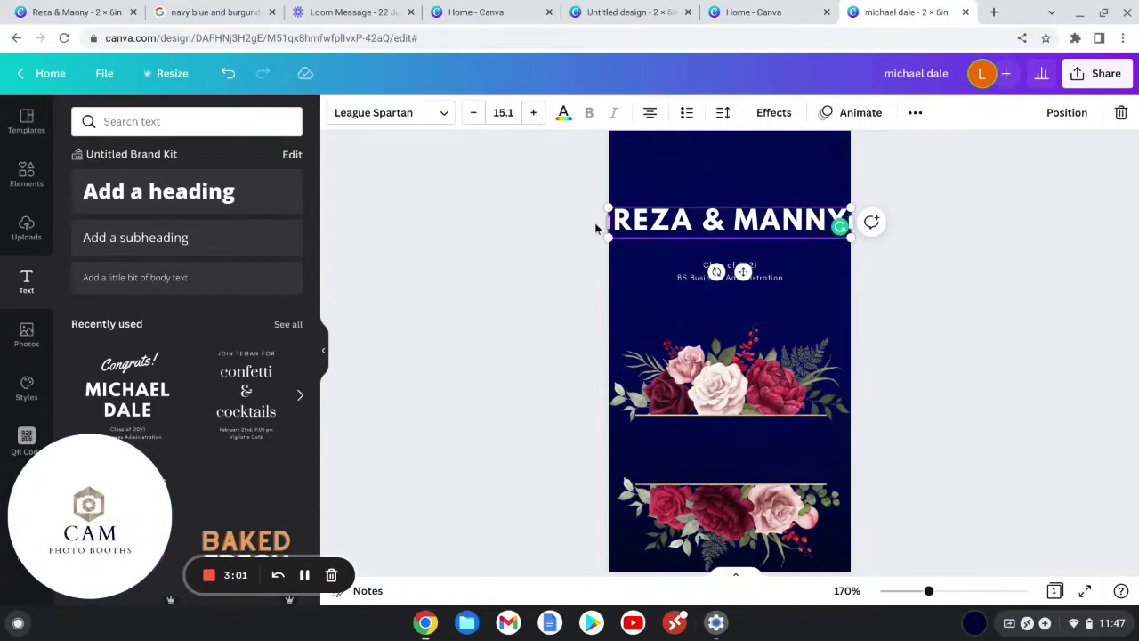
left_click_drag(614, 221, 843, 207)
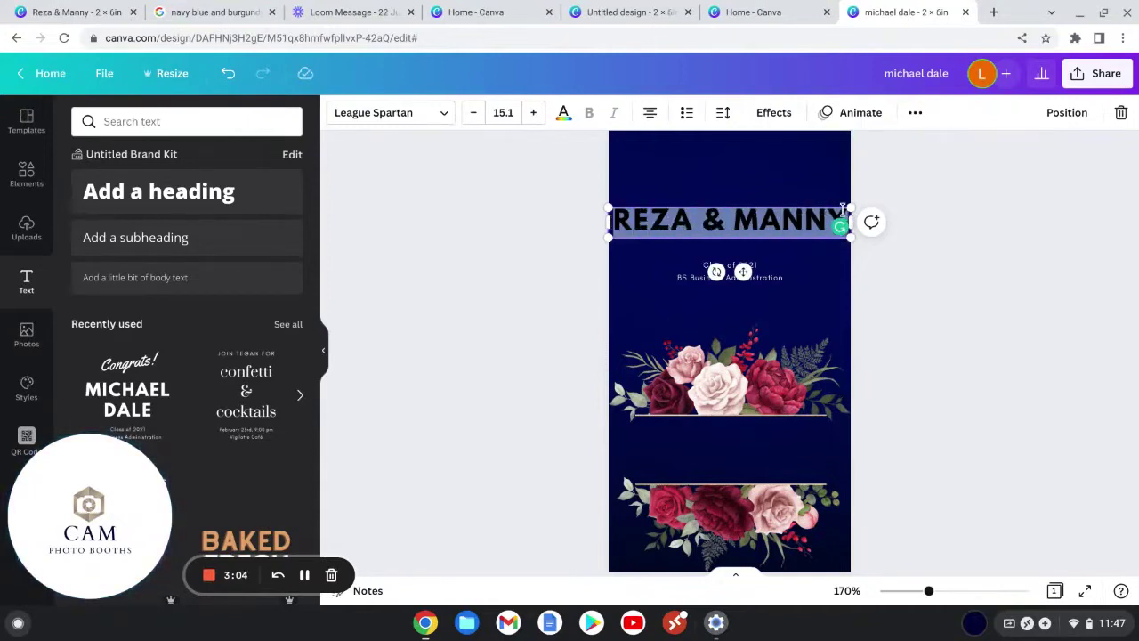
left_click(504, 113)
type("14")
left_click(457, 206)
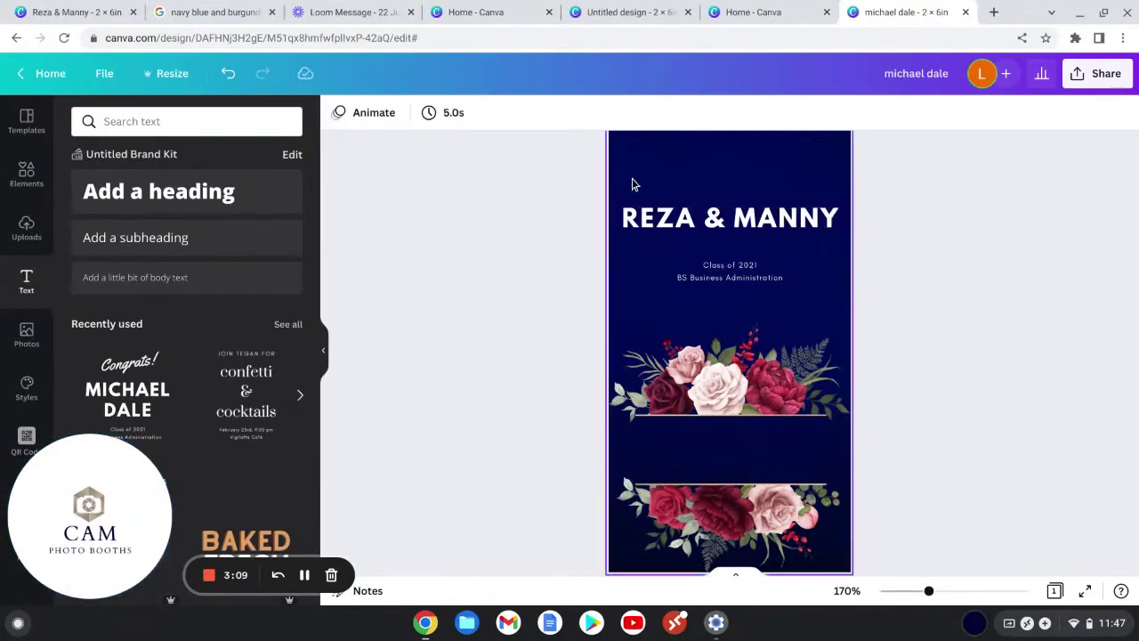
- Move the names heading down above the flowers and edit the subtitle into the date line
left_click_drag(680, 217, 670, 442)
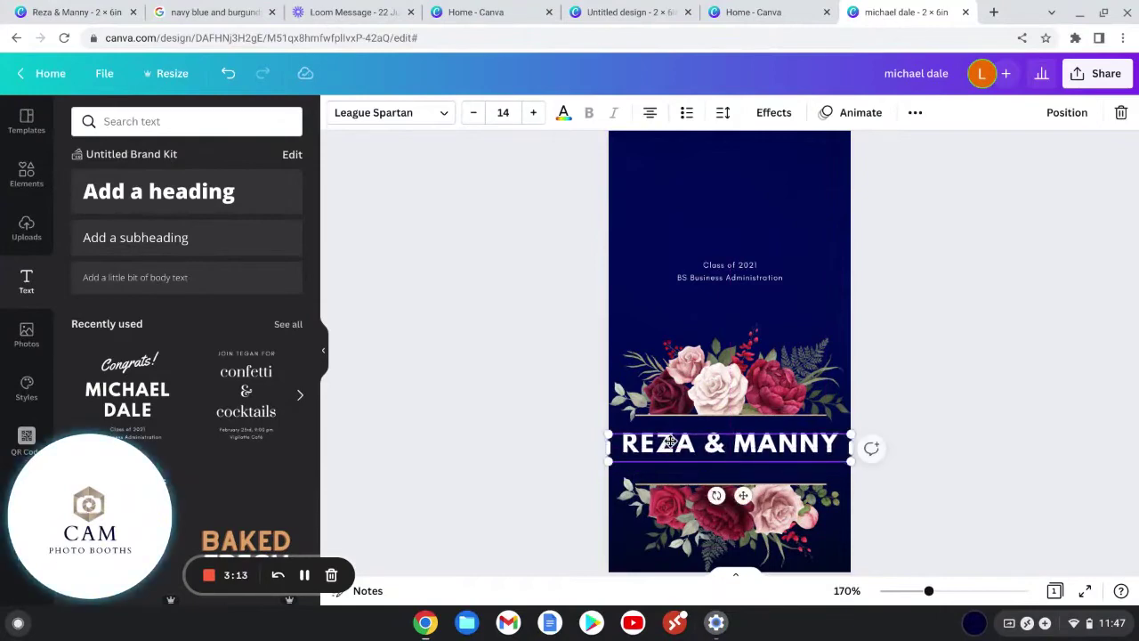
left_click(735, 274)
left_click(736, 275)
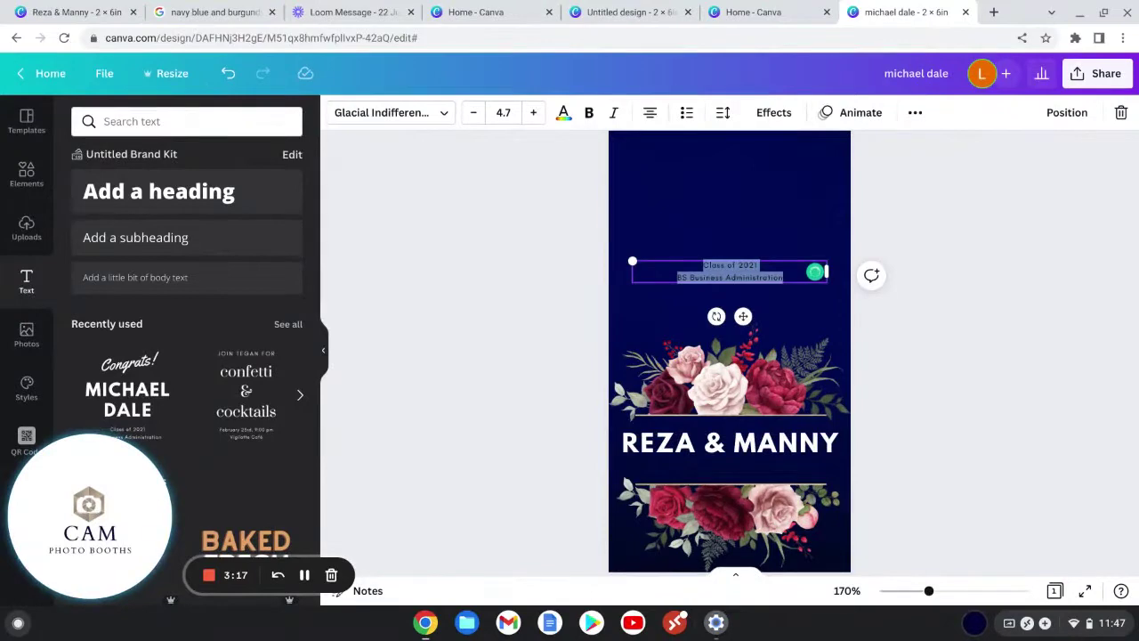
type("JK")
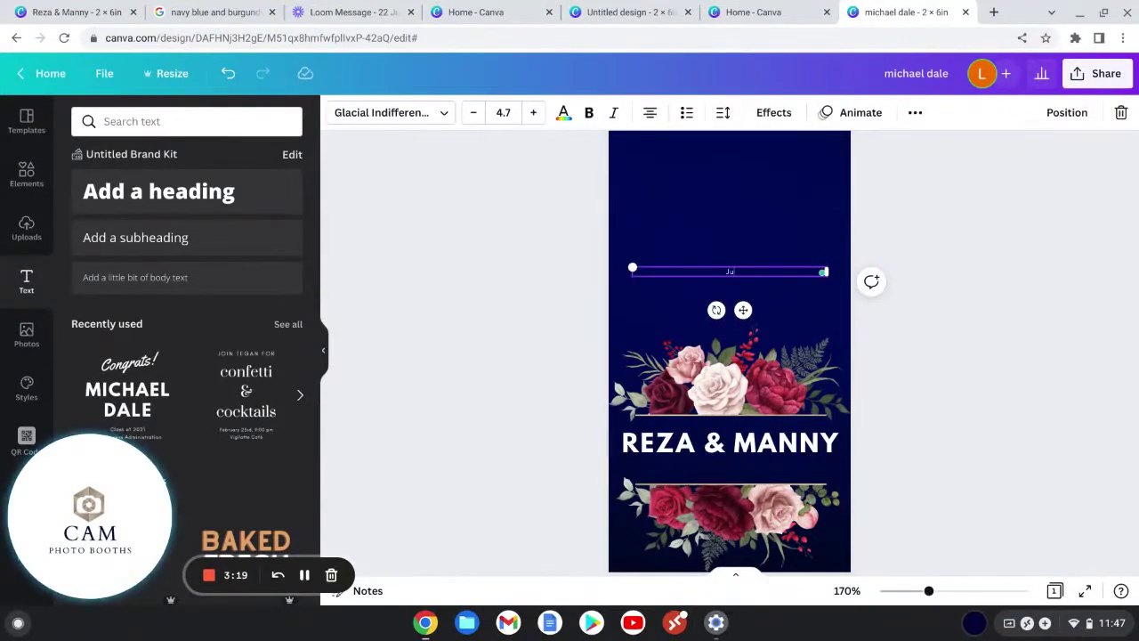
type("y 25, 2022")
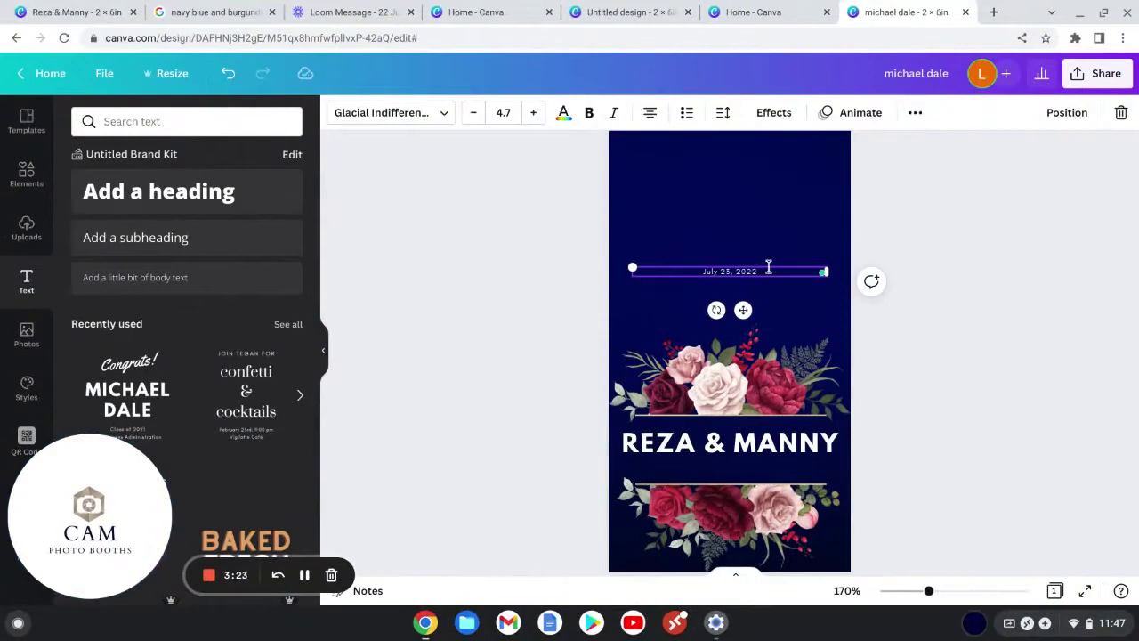
- Set the date text to Playfair Display, size 8, and place it under REZA & MANNY
key("ctrl+a")
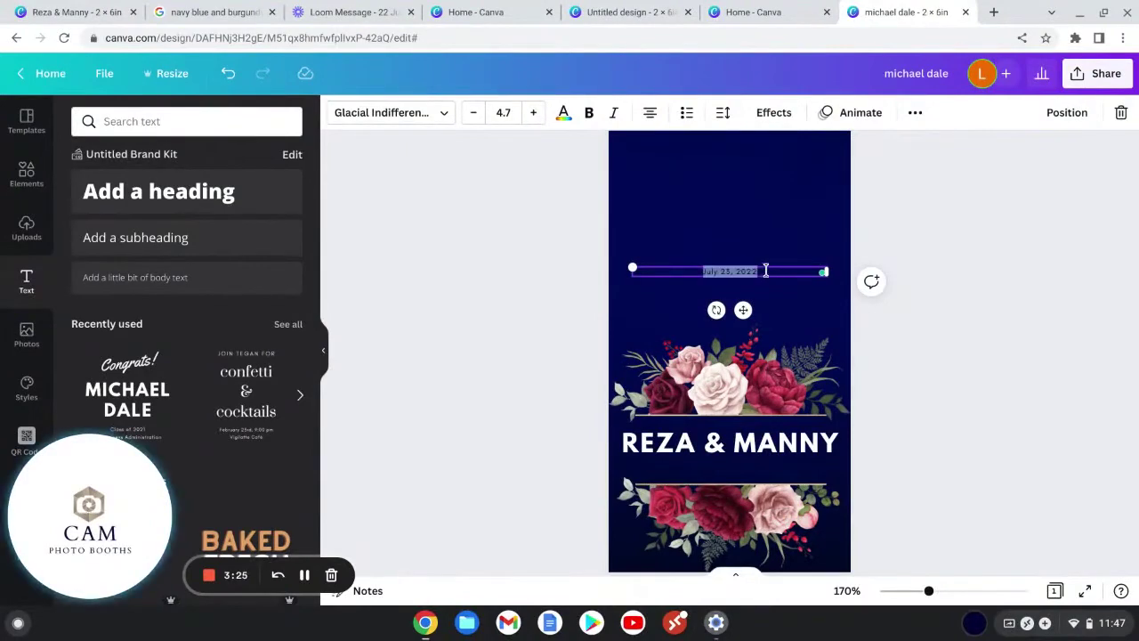
left_click(446, 112)
left_click(218, 259)
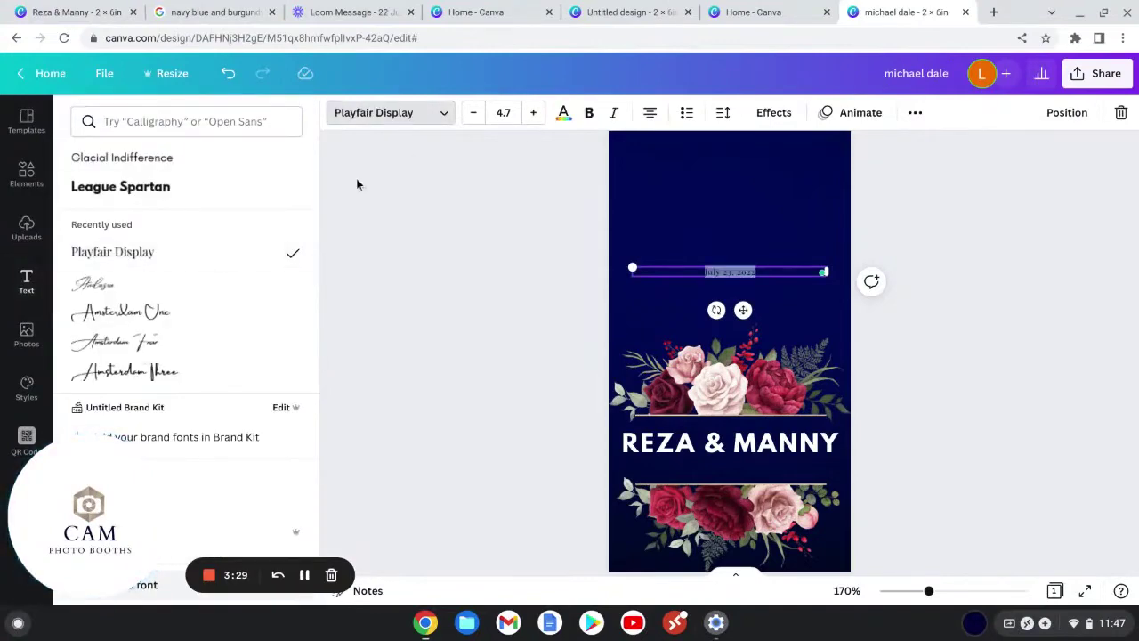
left_click(504, 112)
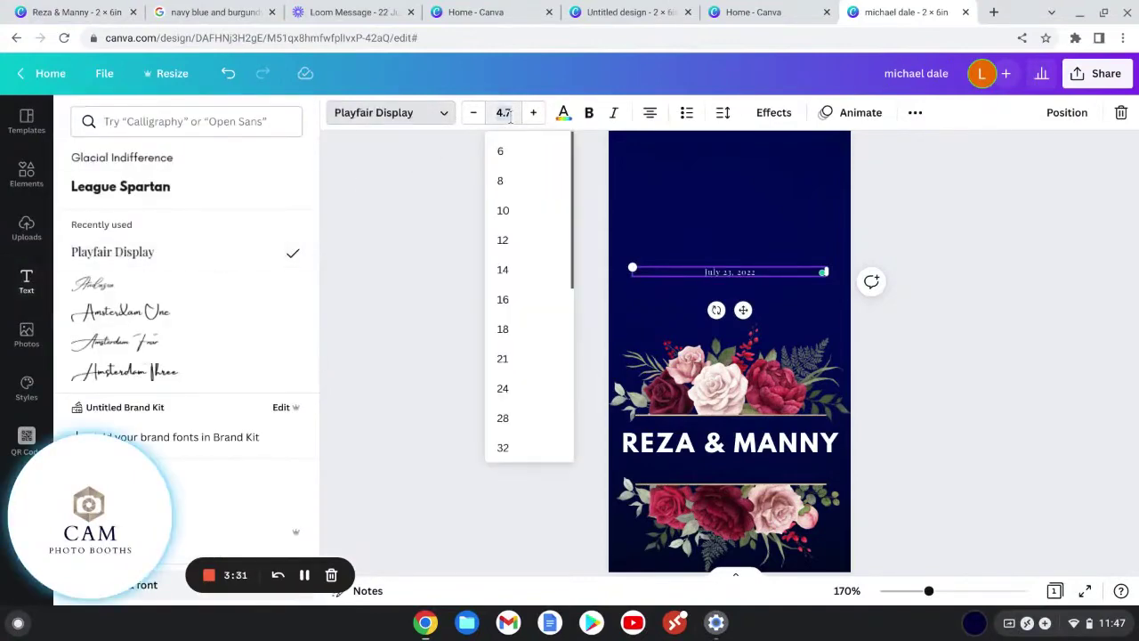
type("8")
left_click(381, 278)
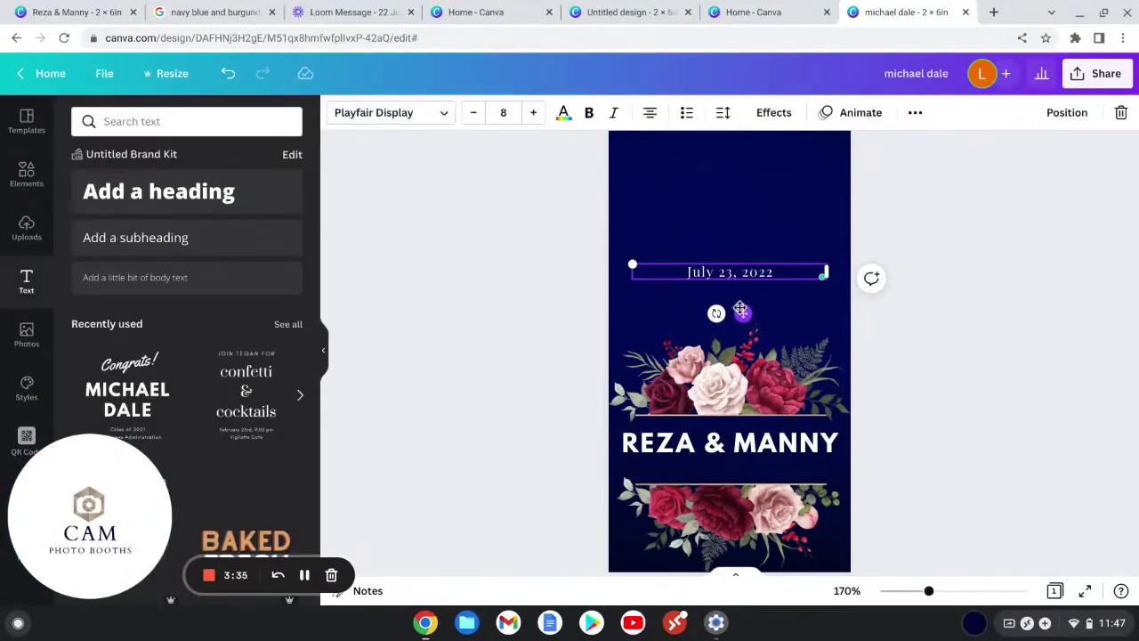
left_click_drag(741, 312, 733, 510)
- Nudge the REZA & MANNY heading and the July 23, 2022 date up slightly
scroll(733, 510, "up", 5)
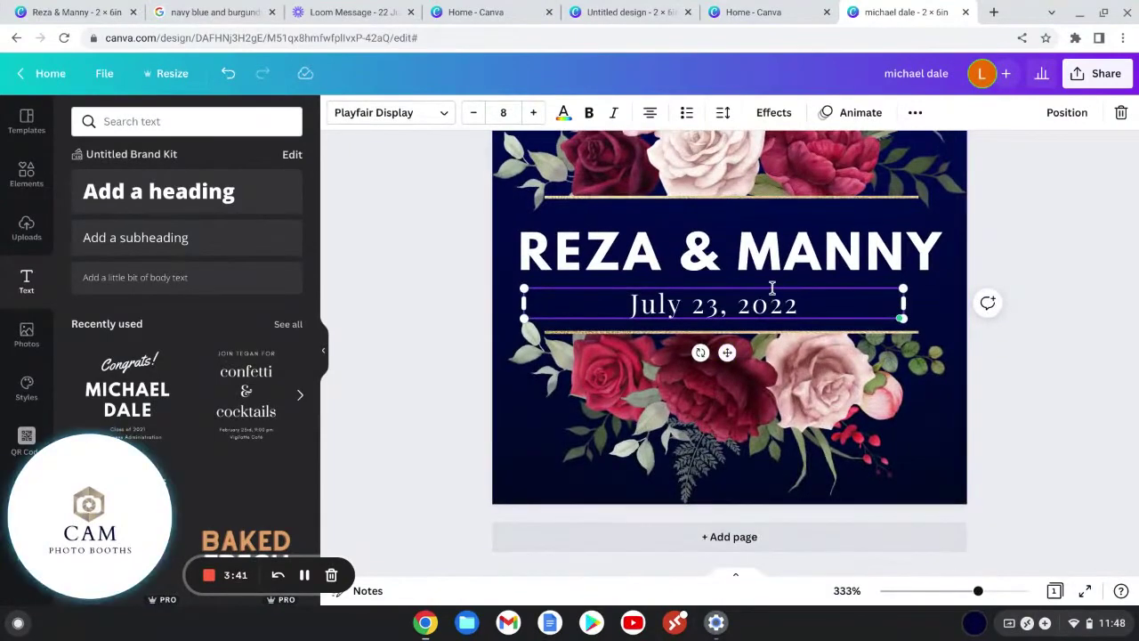
left_click(771, 245)
left_click_drag(771, 245, 768, 235)
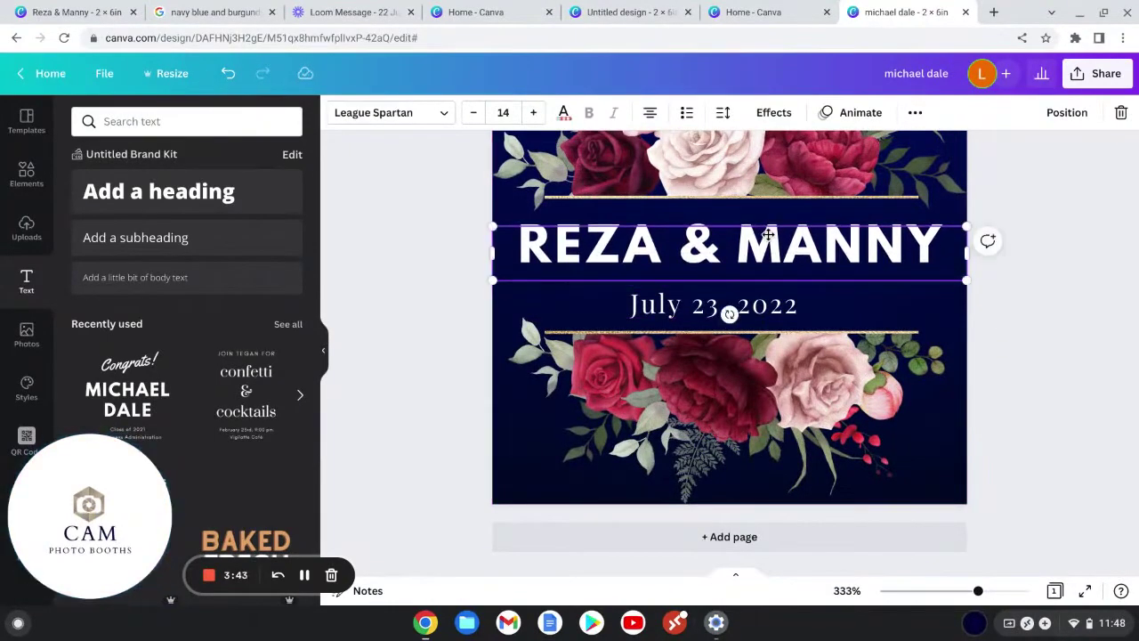
left_click(771, 307)
left_click_drag(771, 307, 769, 299)
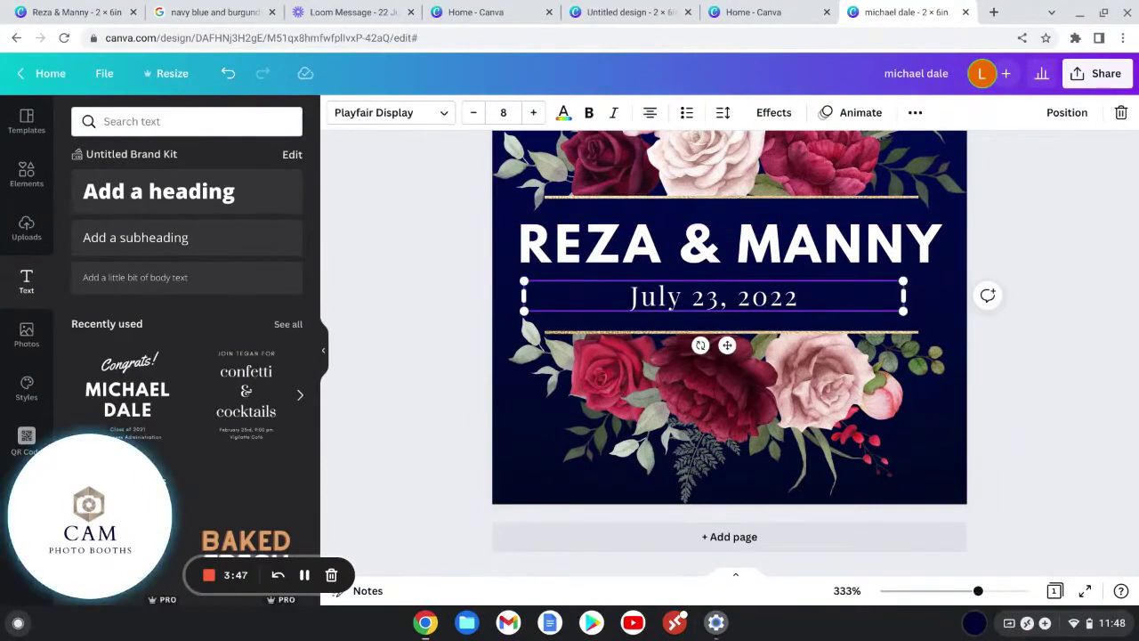
- Select all the floral graphic's elements and align them to the center
scroll(439, 212, "down", 5)
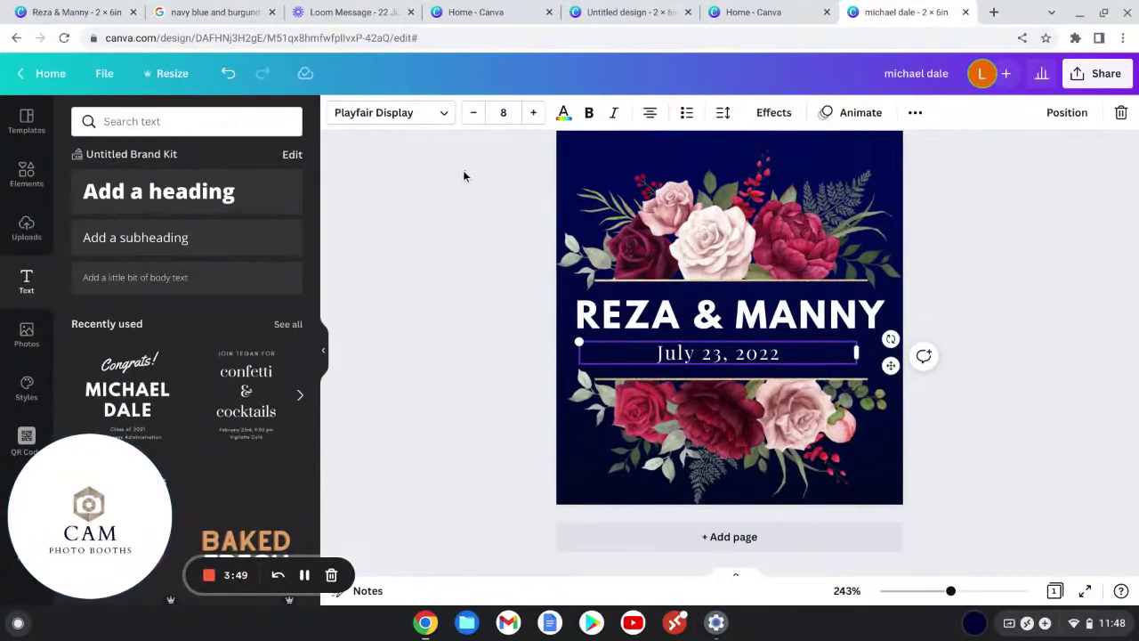
left_click_drag(464, 175, 1034, 472)
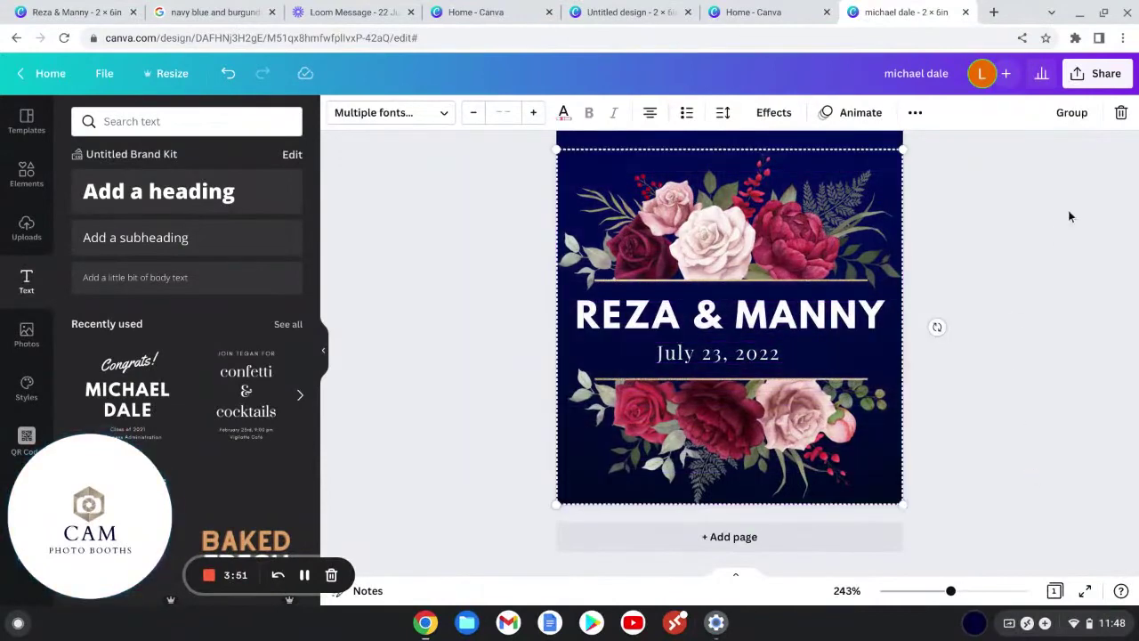
left_click(919, 113)
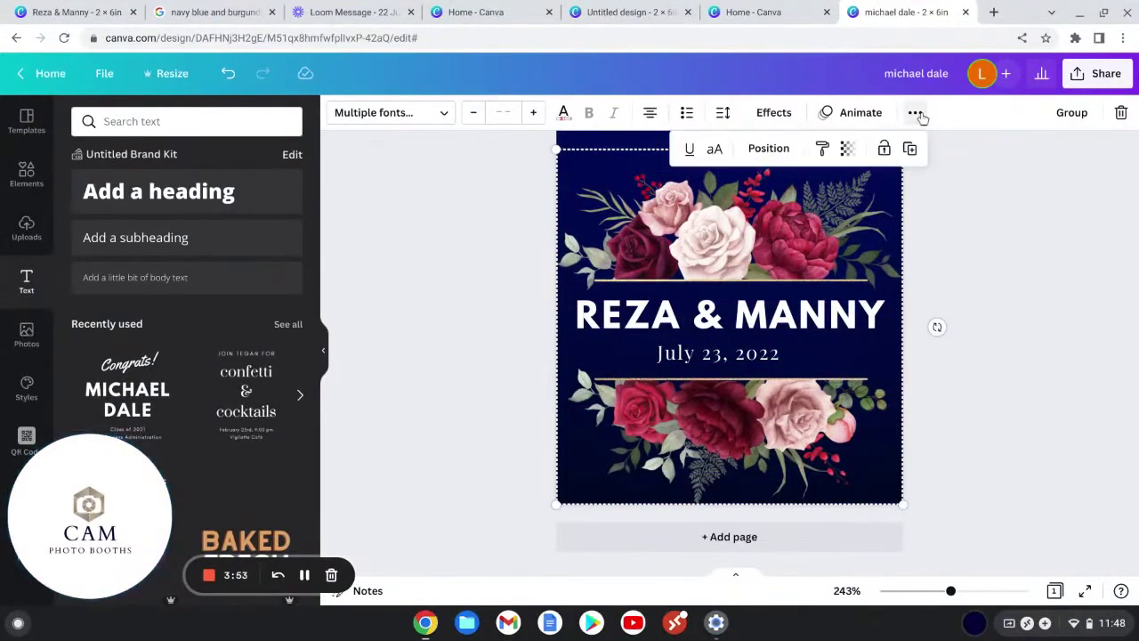
left_click(767, 150)
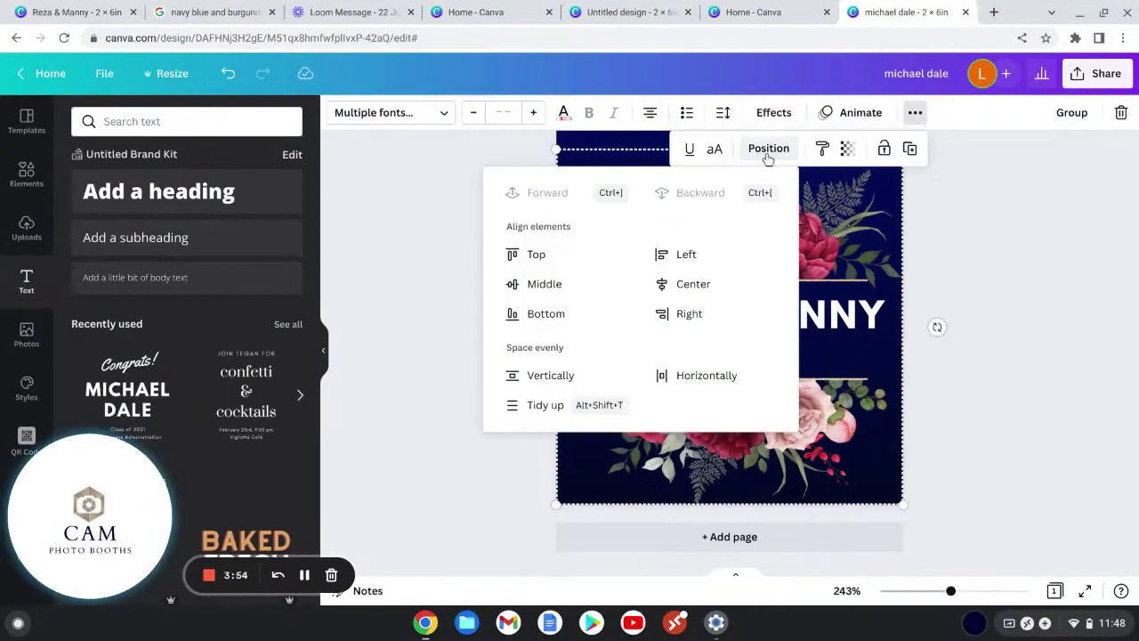
left_click(723, 291)
key("Escape")
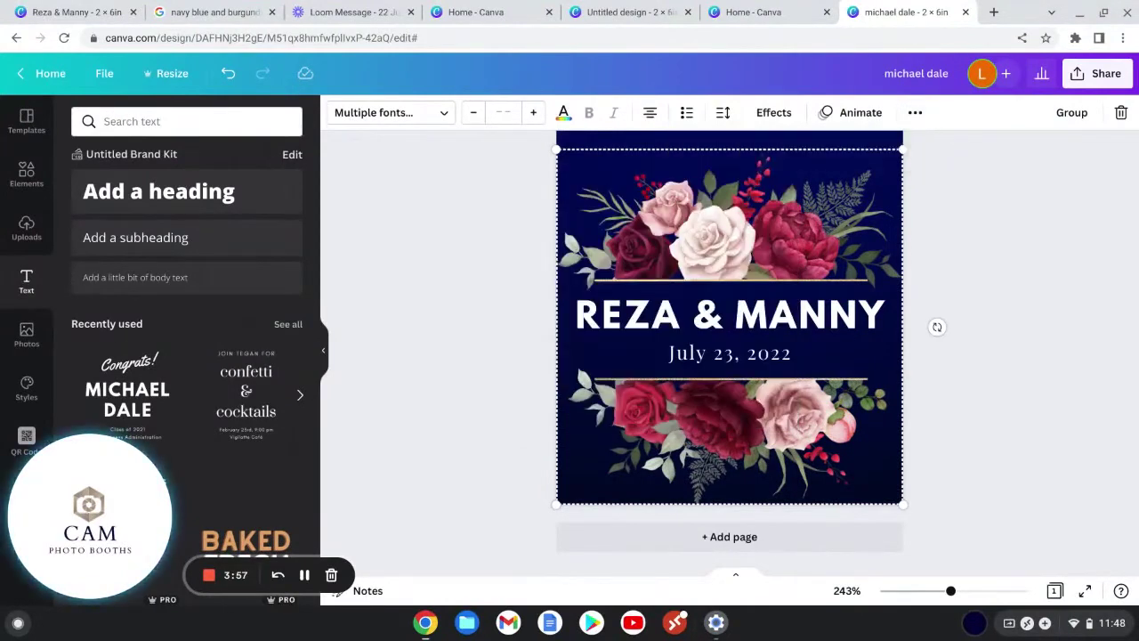
- Zoom out, deselect the graphic, and browse earlier photo-strip images in the Uploads library
scroll(730, 537, "down", 6)
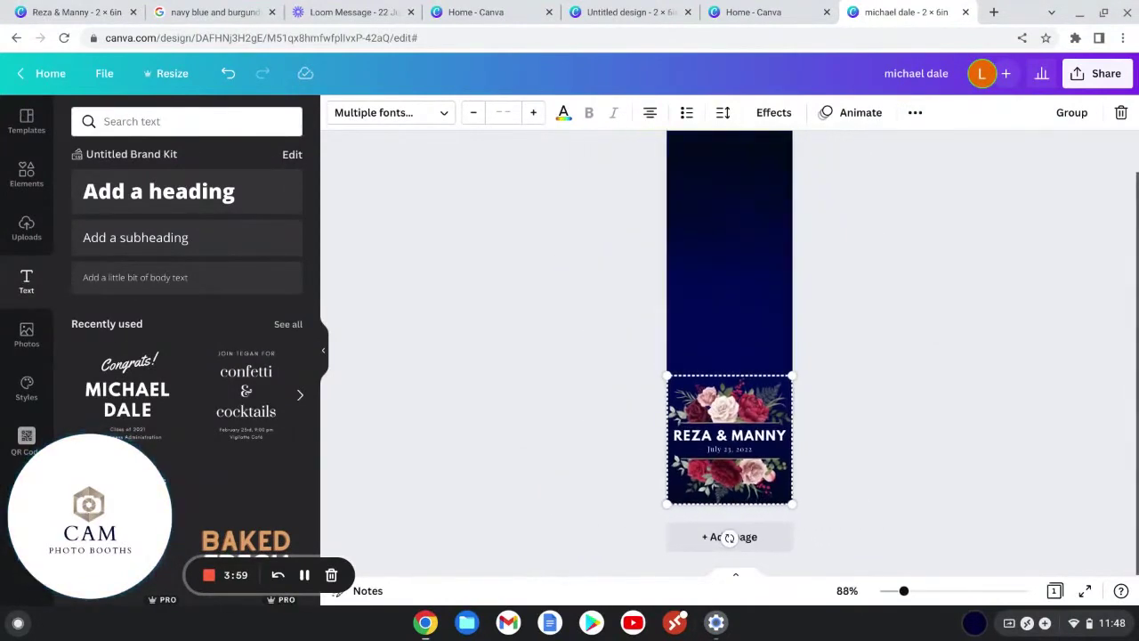
scroll(730, 548, "down", 2)
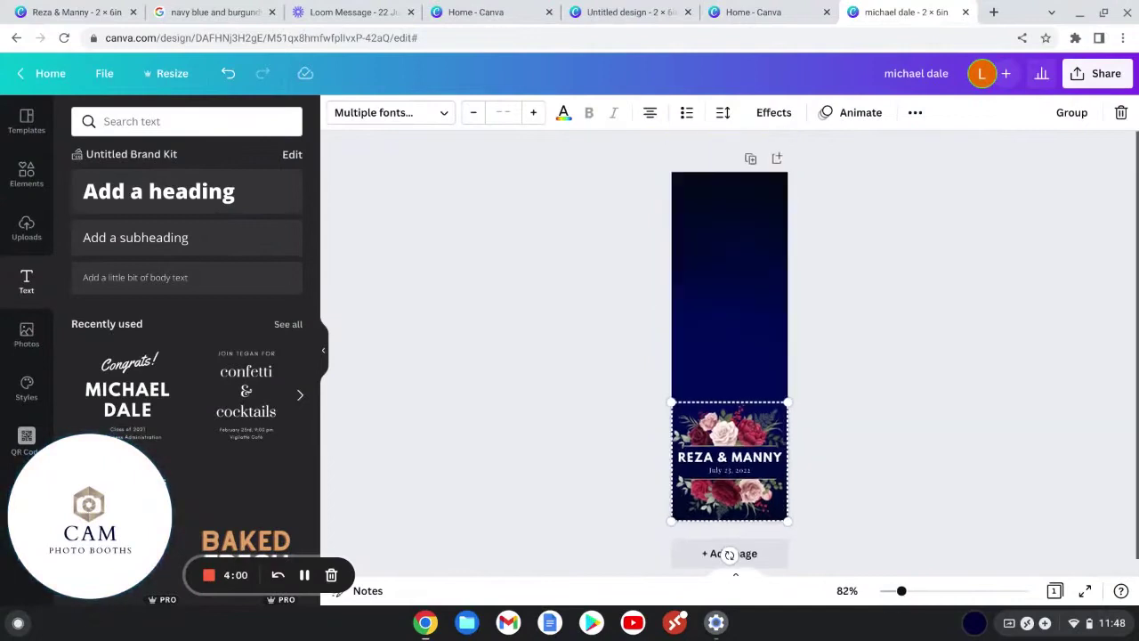
left_click(583, 291)
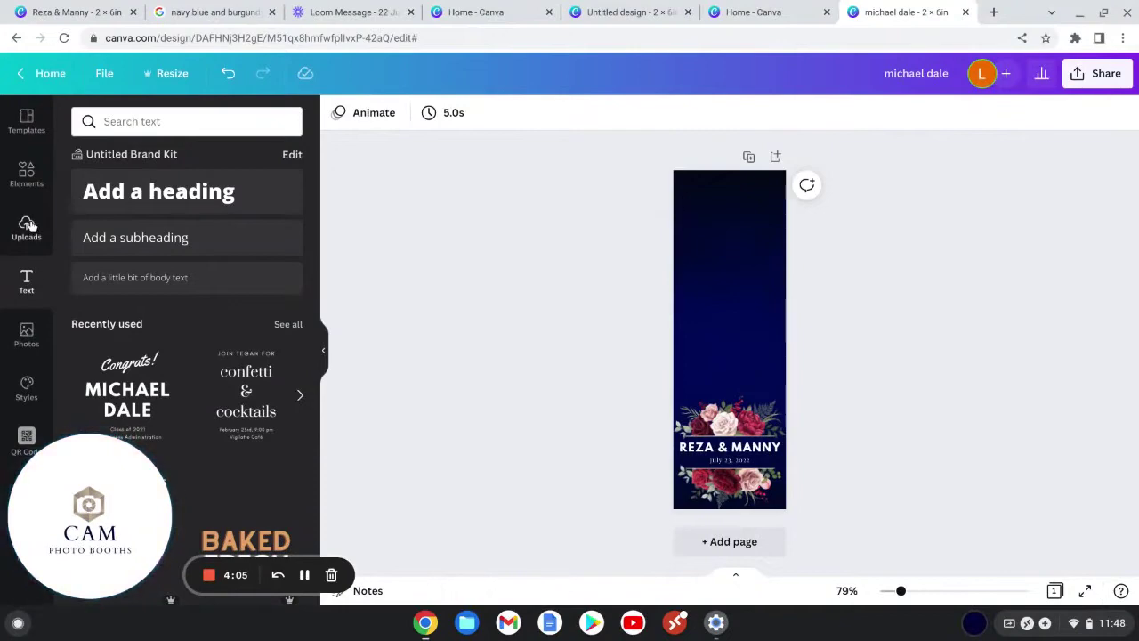
left_click(24, 172)
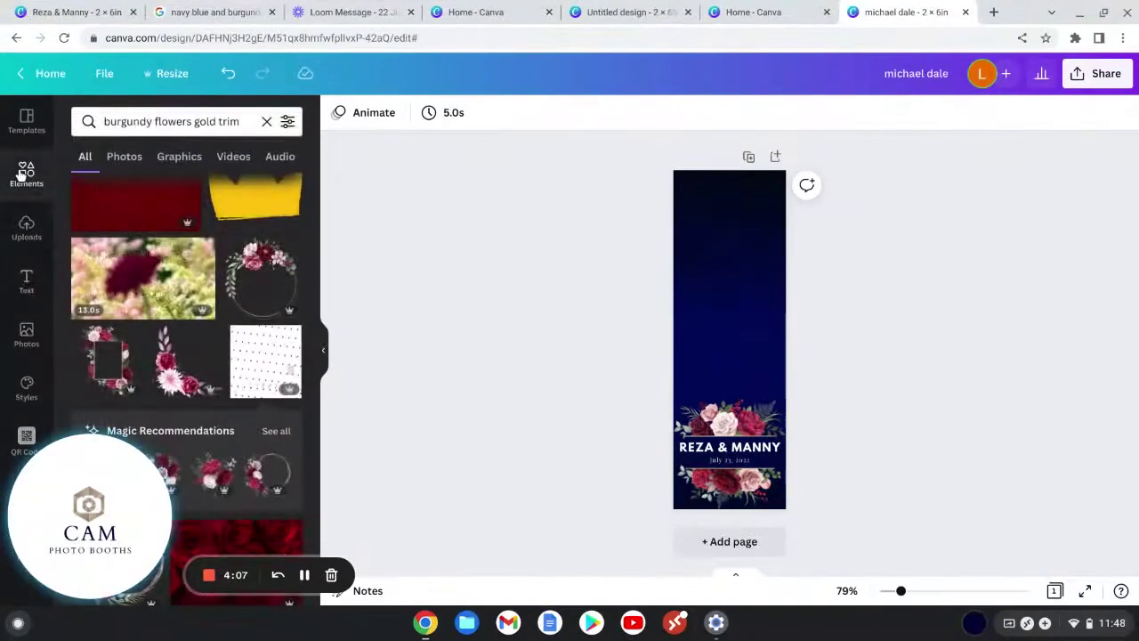
left_click(28, 222)
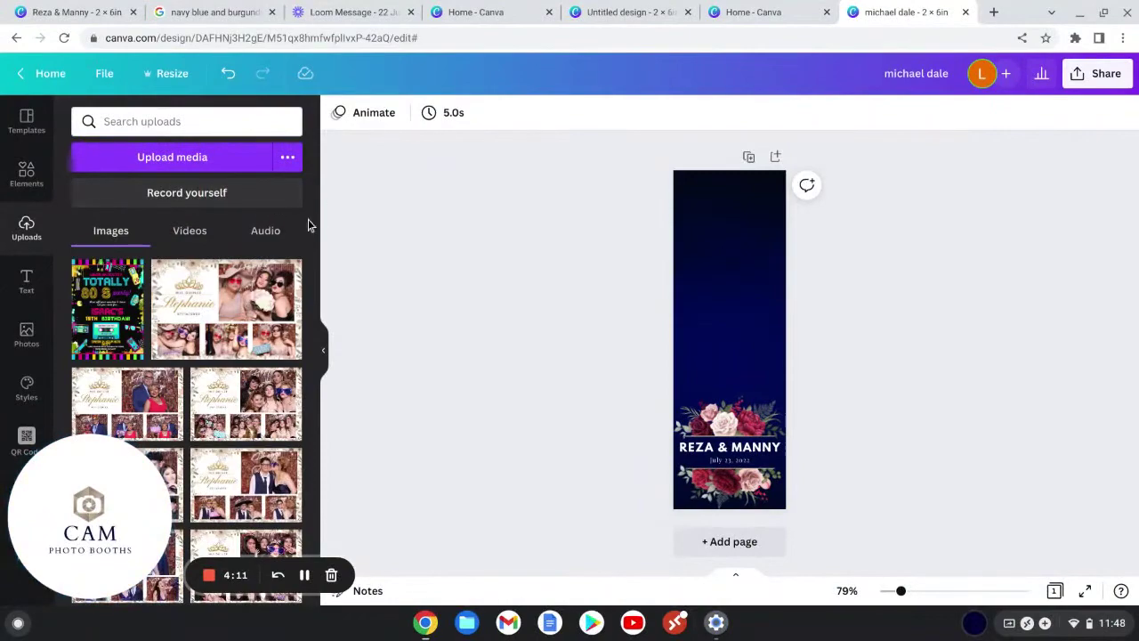
scroll(187, 400, "down", 15)
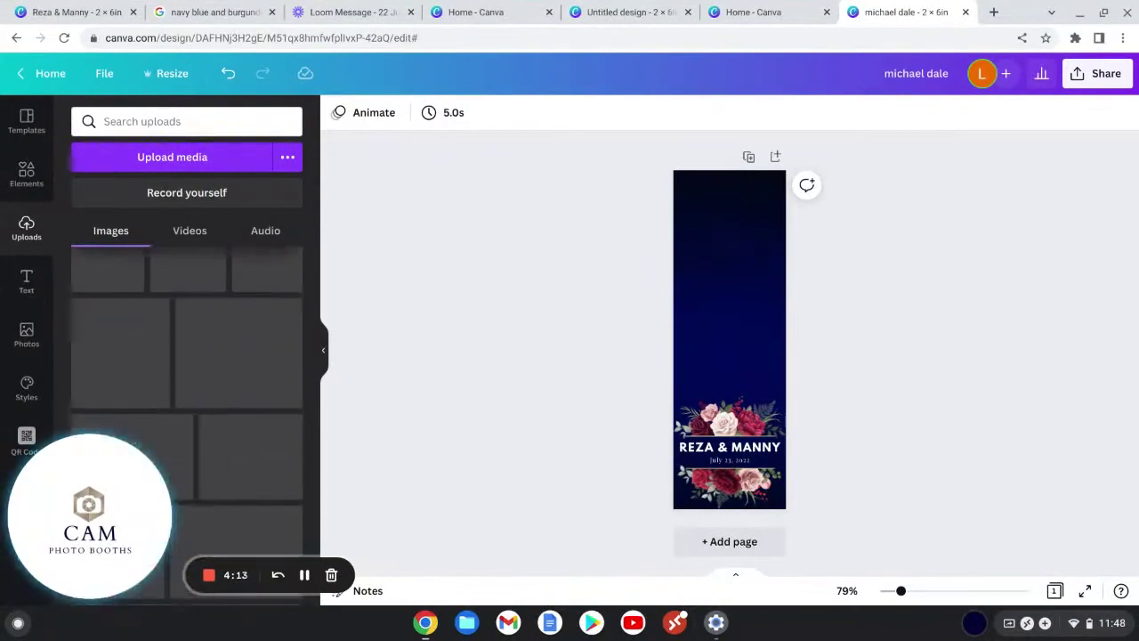
- Add the flower-wall backdrop photo from uploads onto the navy strip
scroll(187, 401, "down", 5)
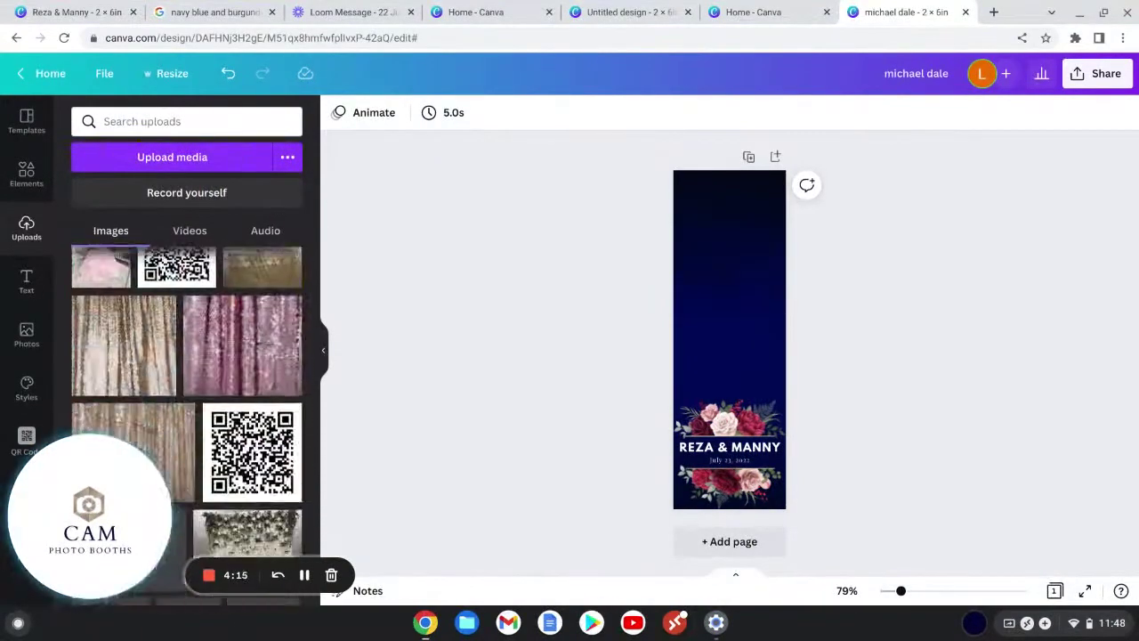
scroll(187, 400, "down", 5)
left_click(248, 283)
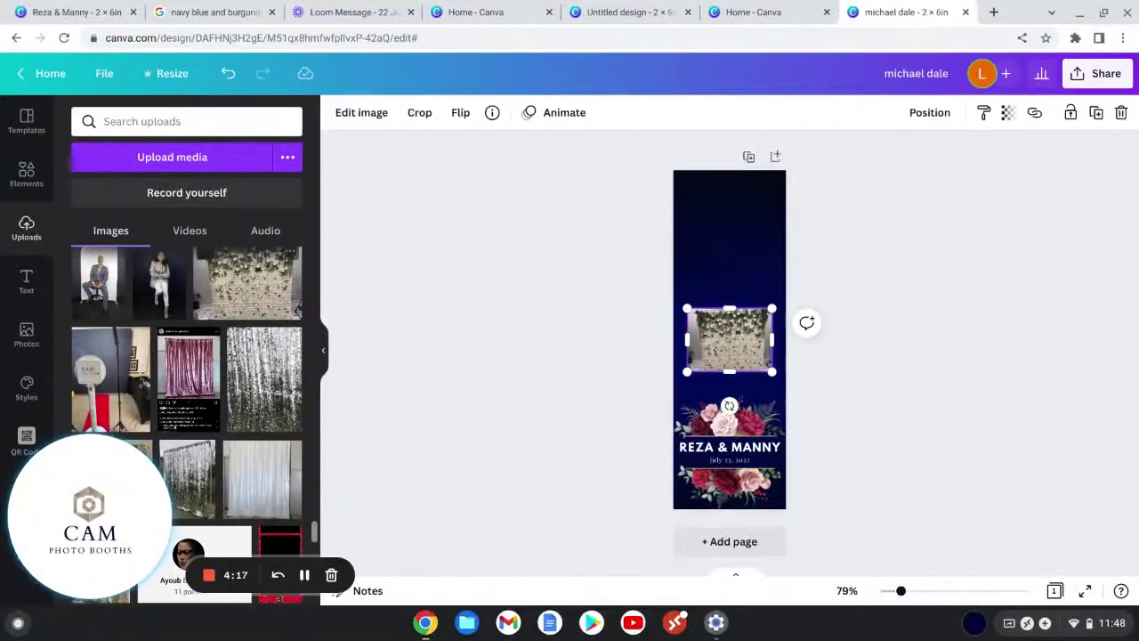
left_click_drag(771, 339, 768, 339)
left_click(323, 349)
- Crop the flower-wall photo in from the right, left, top and bottom edges
scroll(597, 311, "up", 5)
left_click_drag(707, 384, 689, 385)
left_click_drag(473, 385, 530, 385)
left_click_drag(610, 294, 610, 310)
left_click_drag(609, 477, 610, 438)
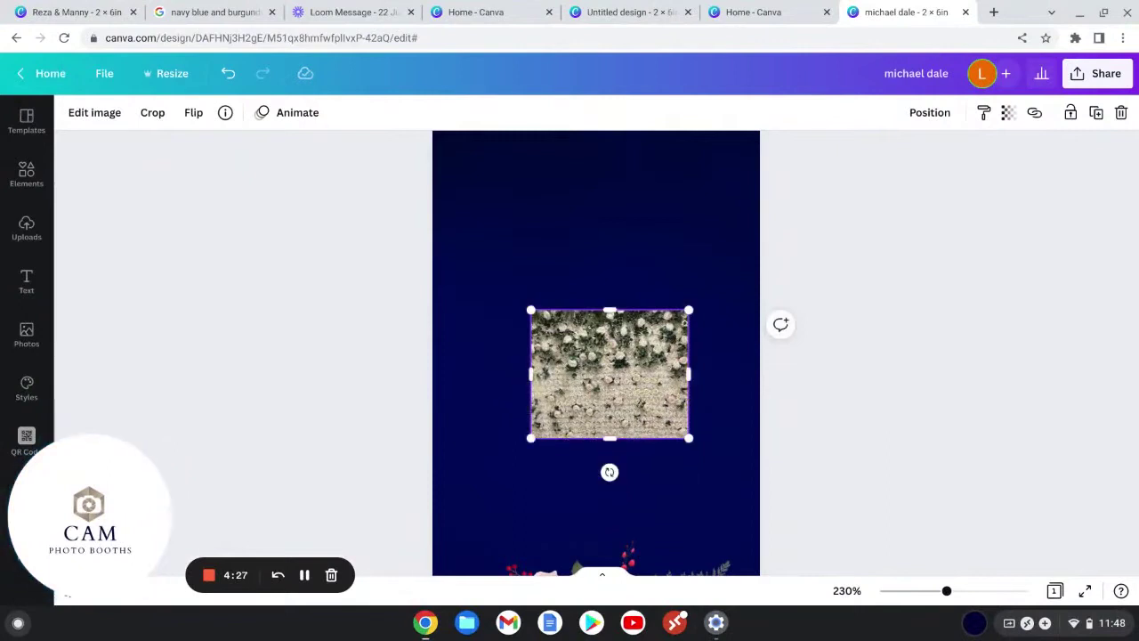
- Move and enlarge the cropped photo into a frame just above the floral graphic
left_click_drag(578, 349, 512, 389)
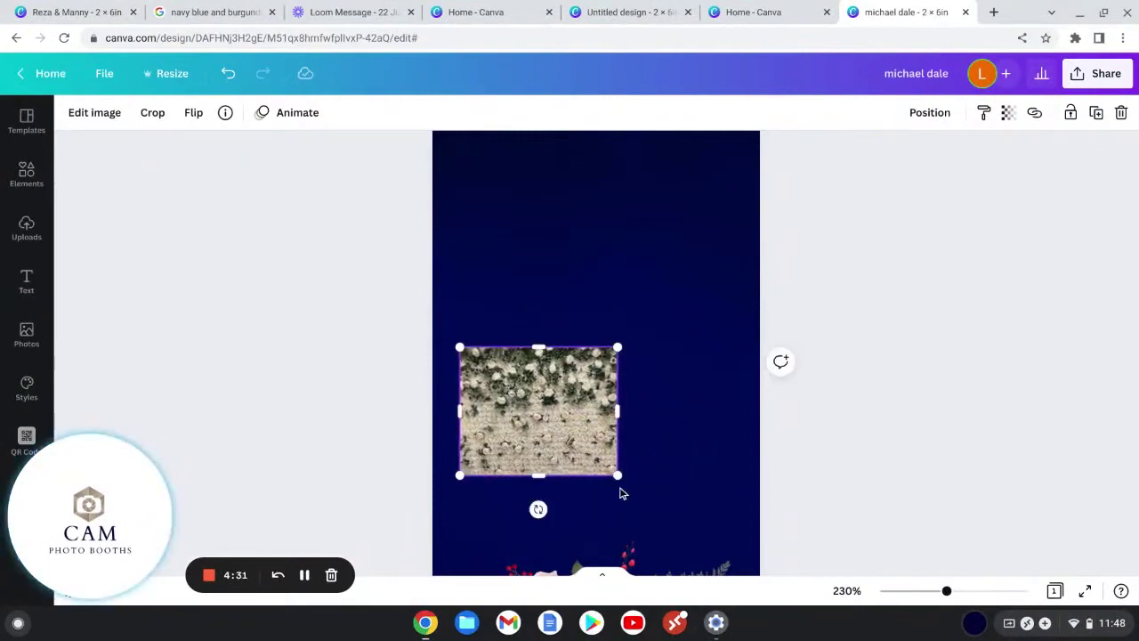
left_click_drag(618, 476, 698, 540)
left_click_drag(598, 474, 618, 490)
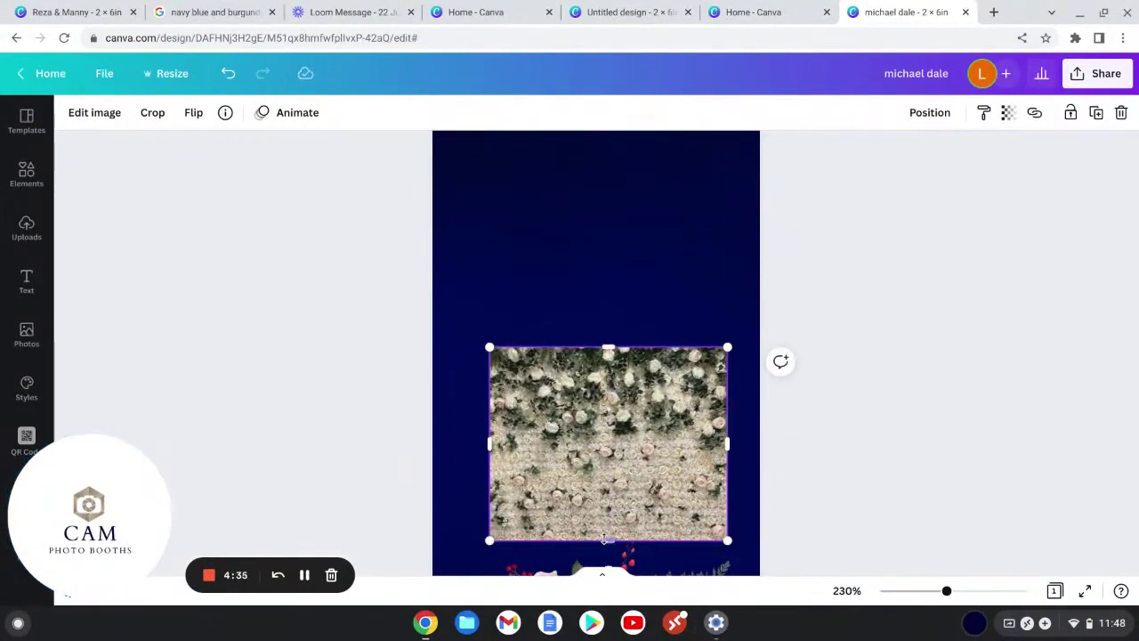
left_click_drag(603, 538, 607, 526)
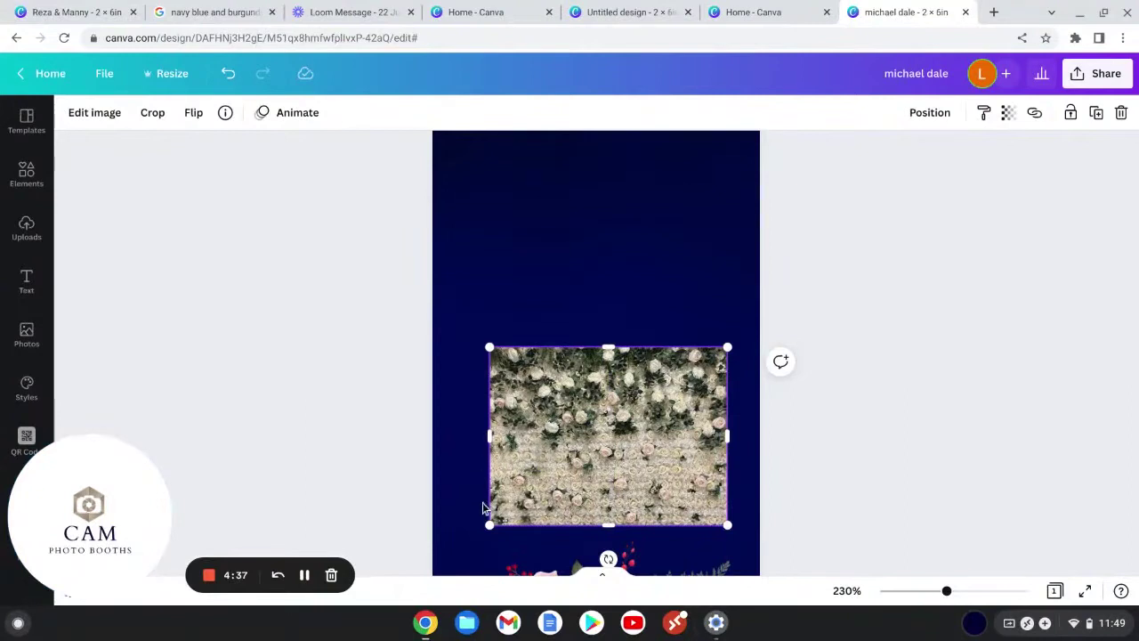
left_click_drag(487, 523, 468, 544)
- Move the flower-wall photo to the top of the strip
key("ctrl+minus")
scroll(622, 452, "down", 3)
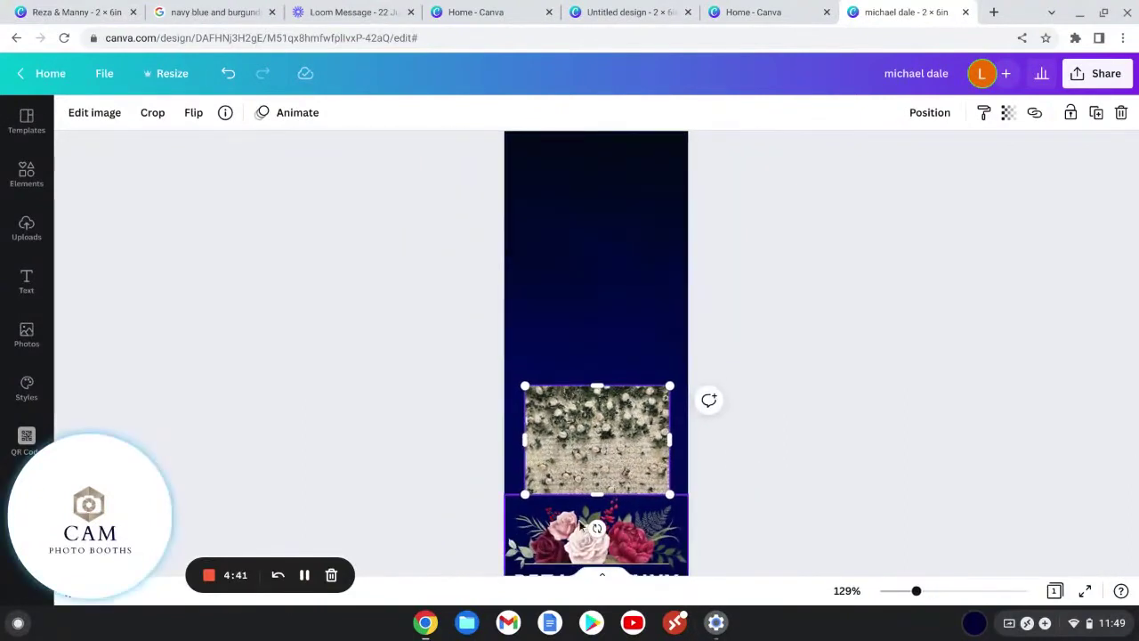
scroll(621, 452, "down", 3)
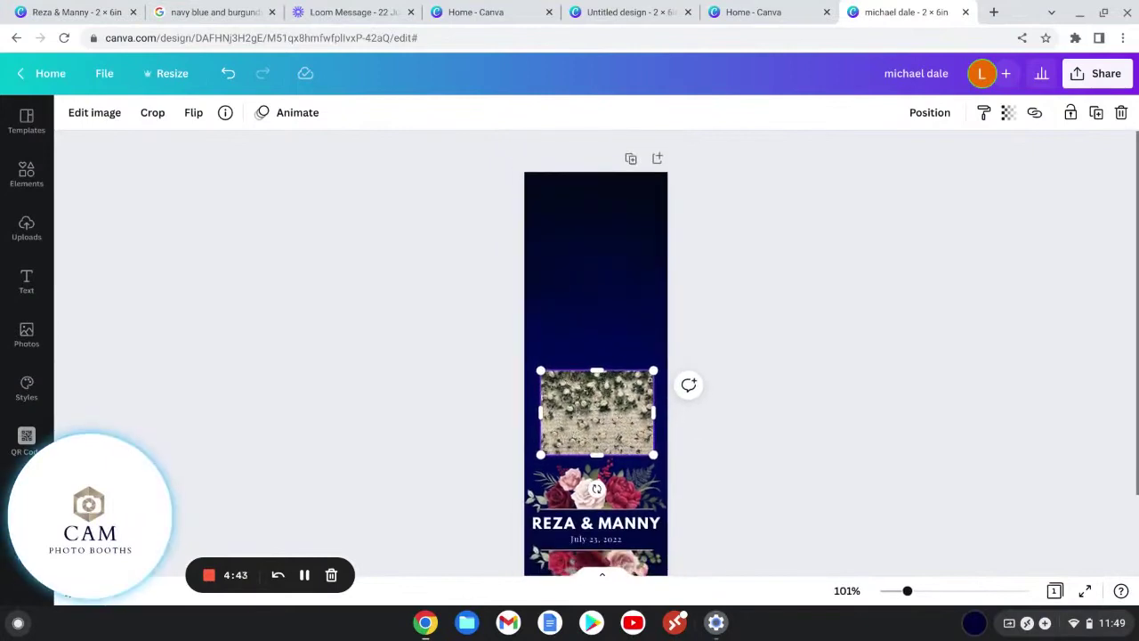
left_click_drag(585, 423, 594, 226)
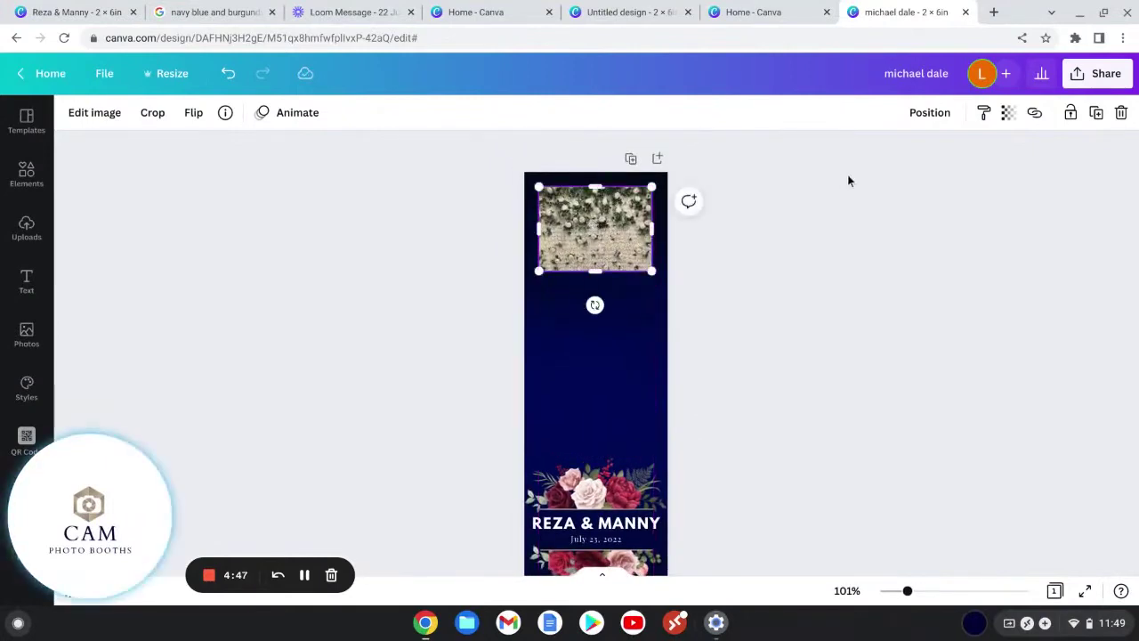
left_click(620, 277)
left_click(608, 225)
- Duplicate the photo twice, placing the copies below the original as three stacked frames
left_click(1096, 112)
left_click_drag(608, 251, 594, 338)
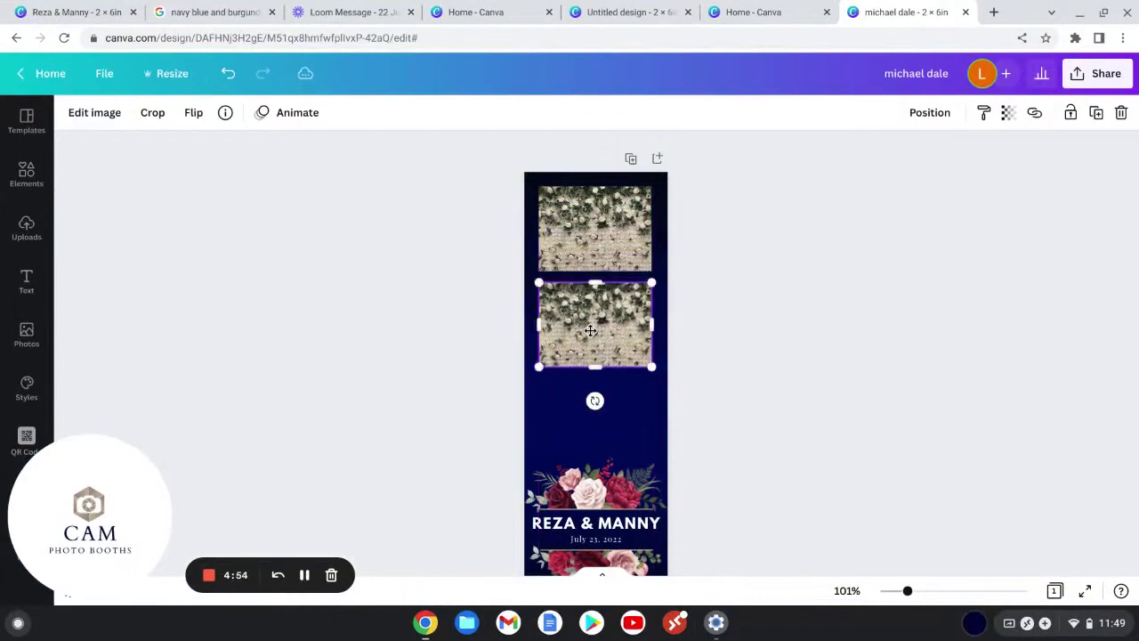
left_click(1096, 113)
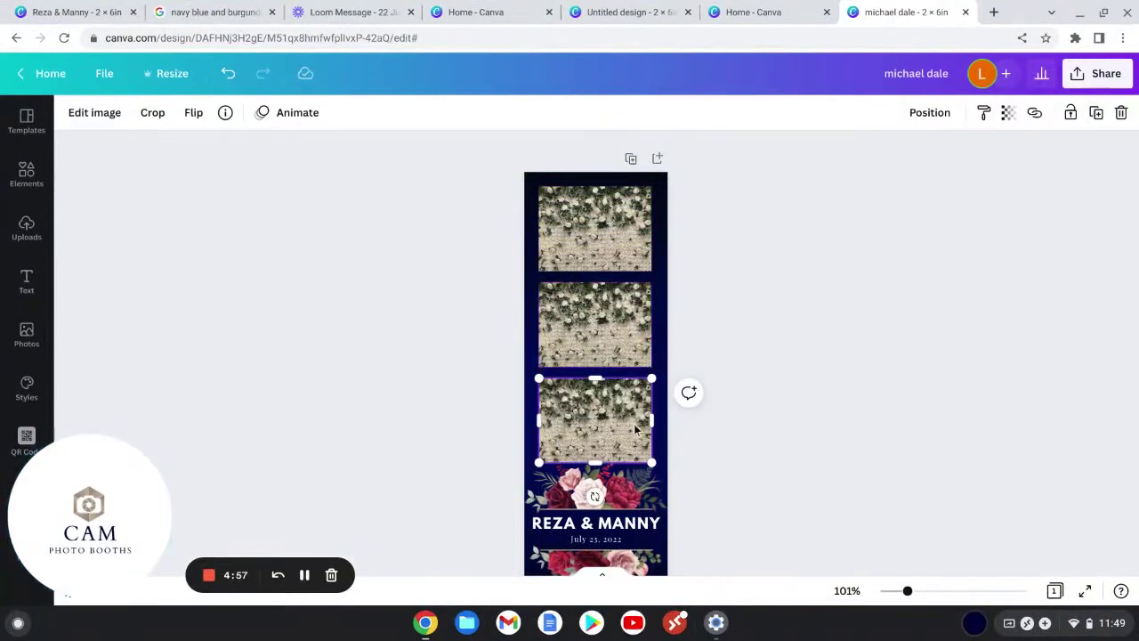
scroll(636, 430, "up", 2)
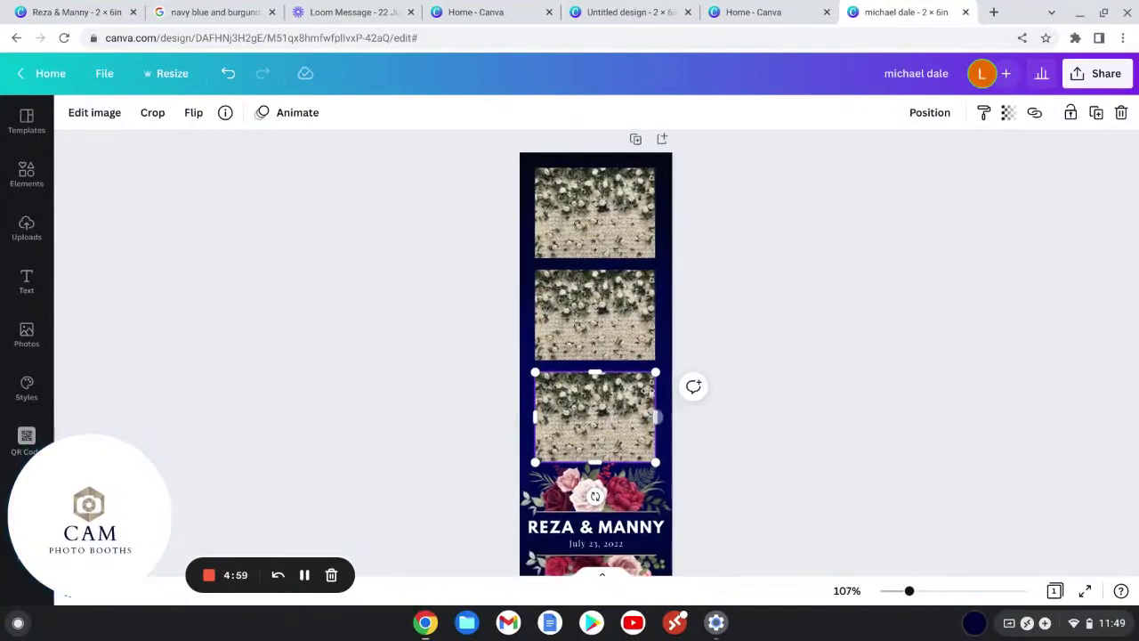
left_click(595, 308)
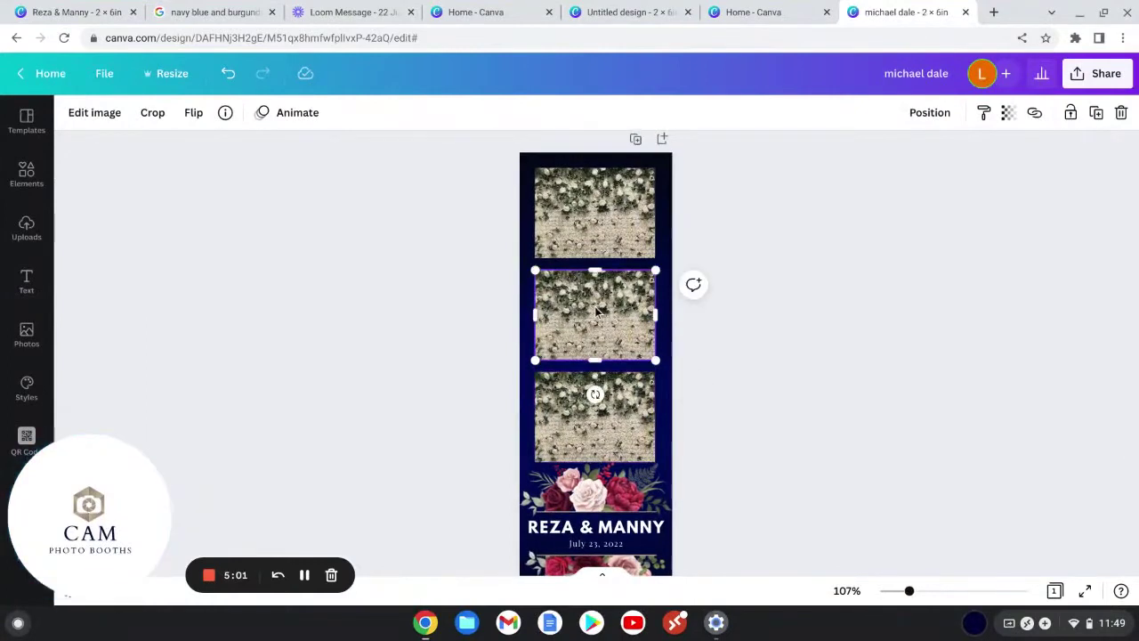
left_click(596, 428)
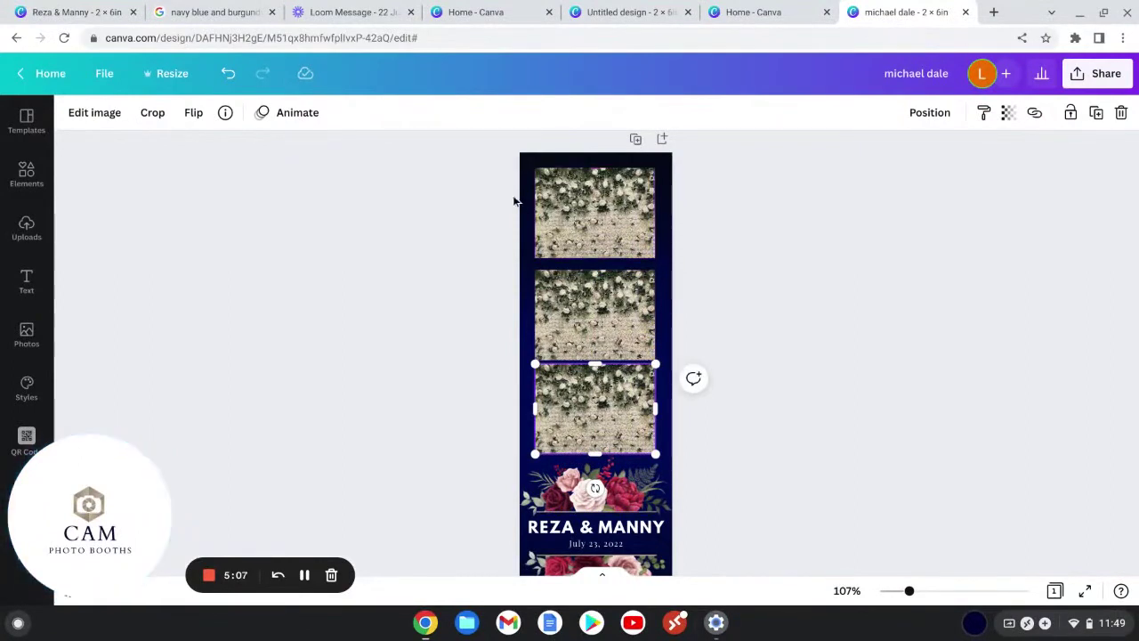
- Nudge the bottom photo up so the three frames are evenly spaced
left_click_drag(514, 195, 656, 378)
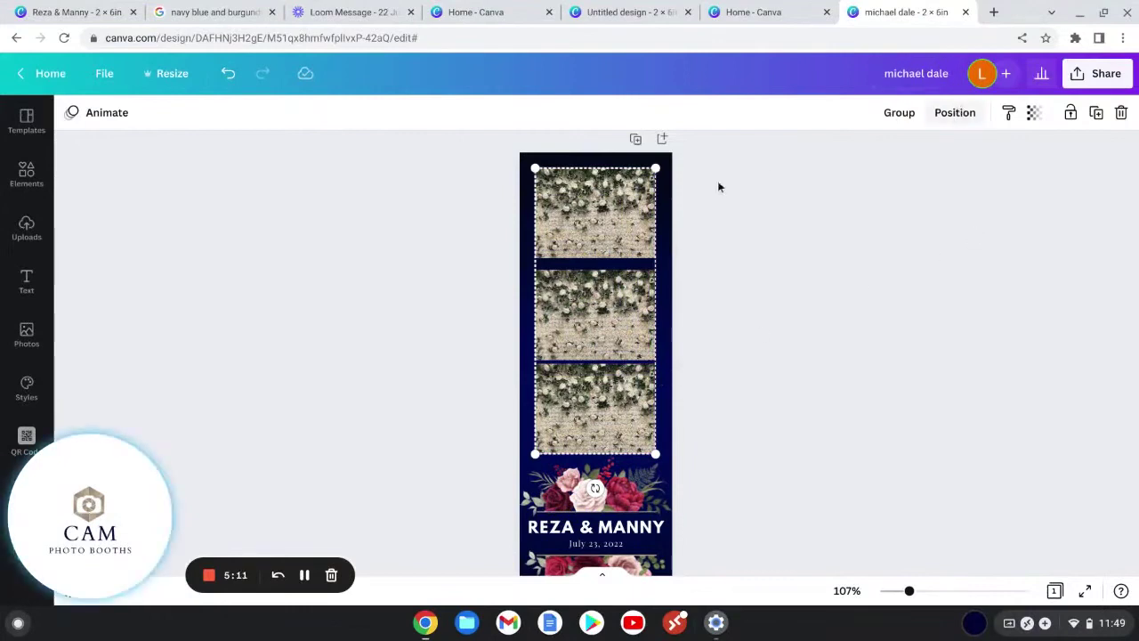
left_click(737, 274)
left_click(598, 300)
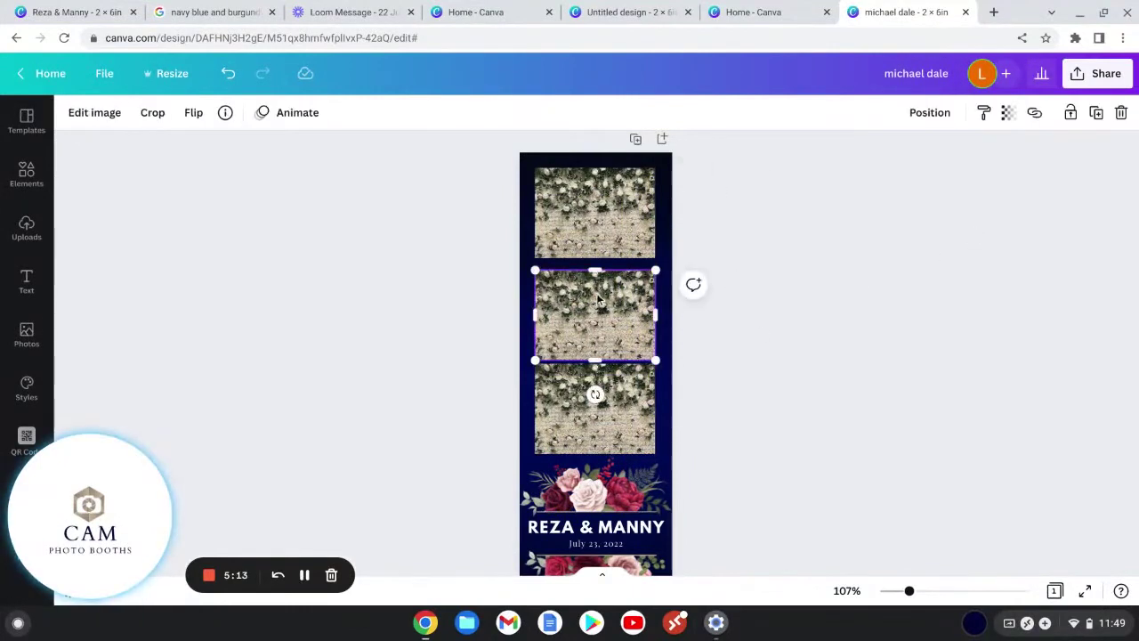
left_click(613, 389)
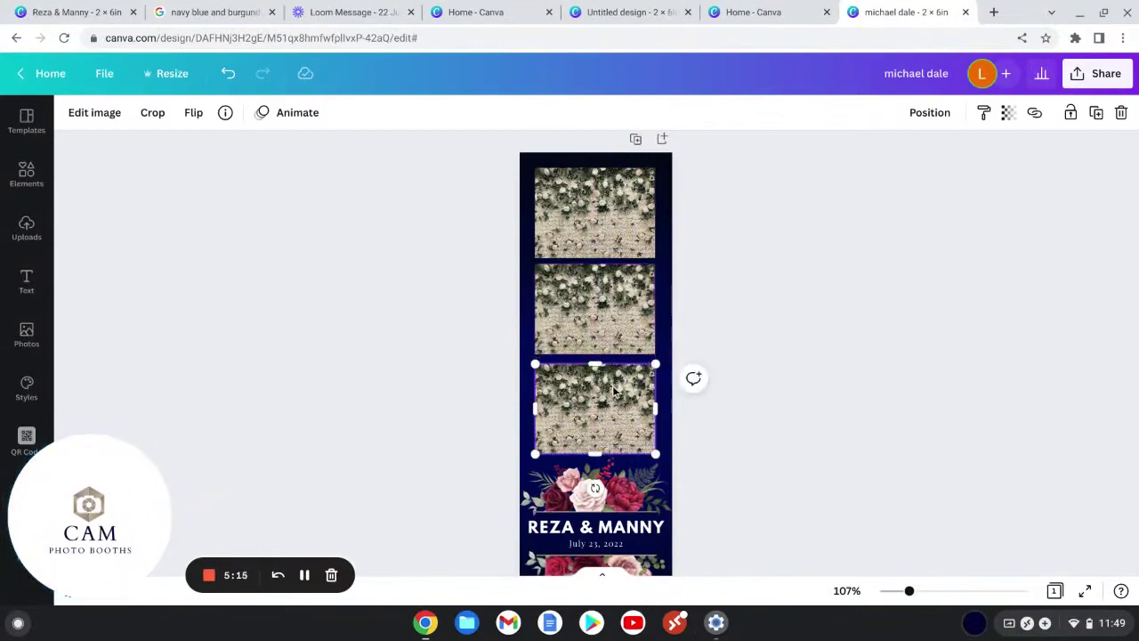
left_click_drag(614, 390, 614, 385)
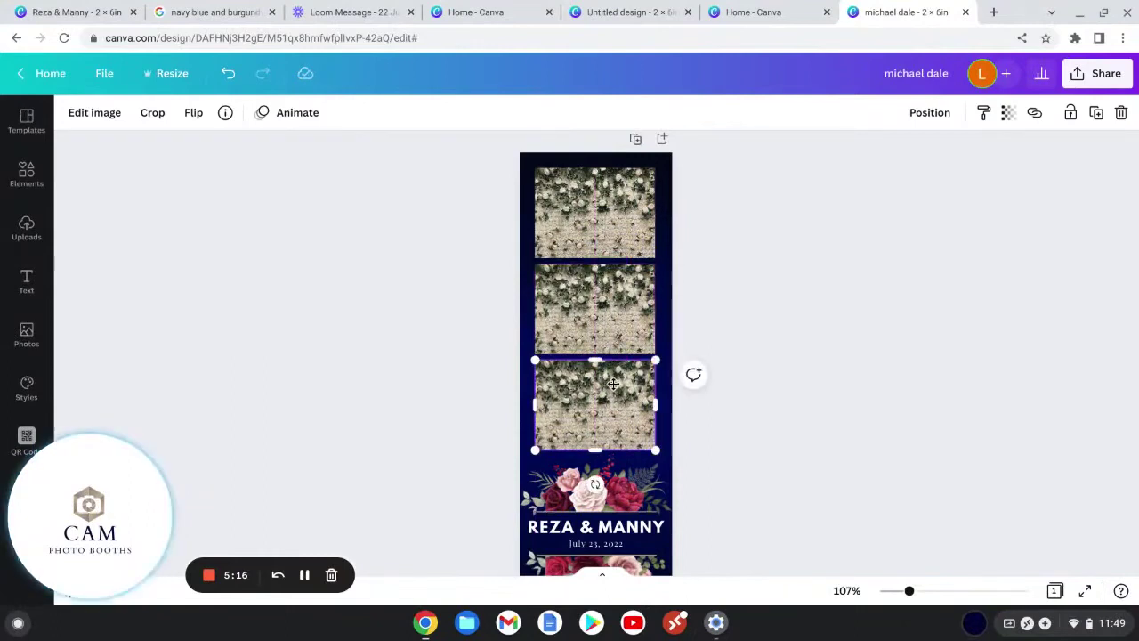
left_click(478, 233)
scroll(479, 233, "down", 5)
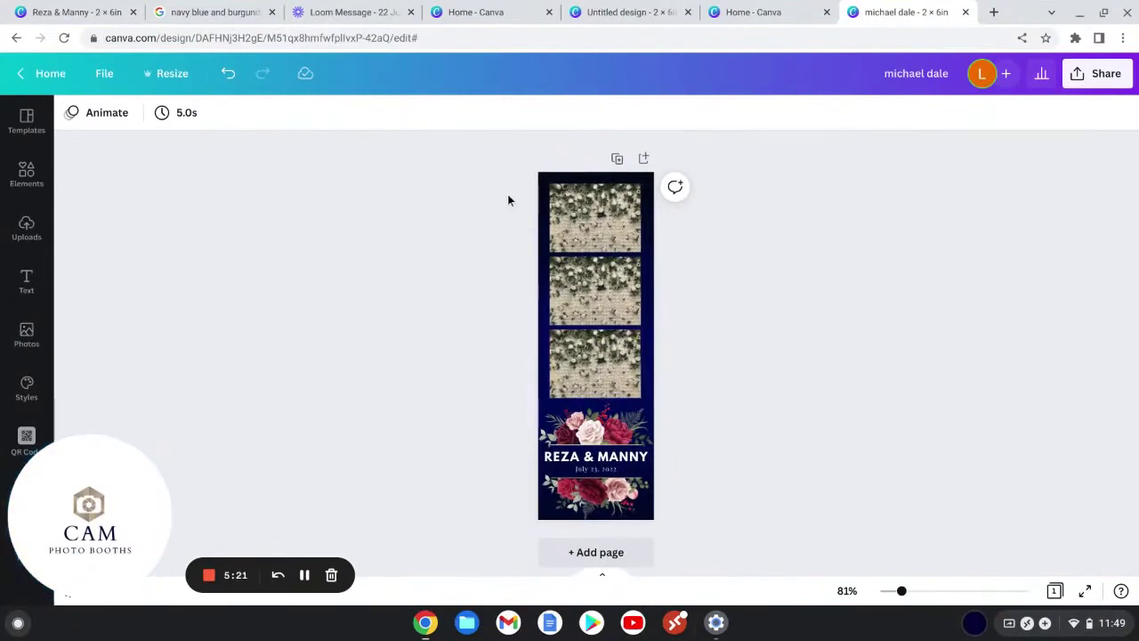
- Switch to the Reza & Manny design and scroll to page 2
left_click_drag(507, 194, 719, 475)
left_click(434, 400)
left_click(98, 13)
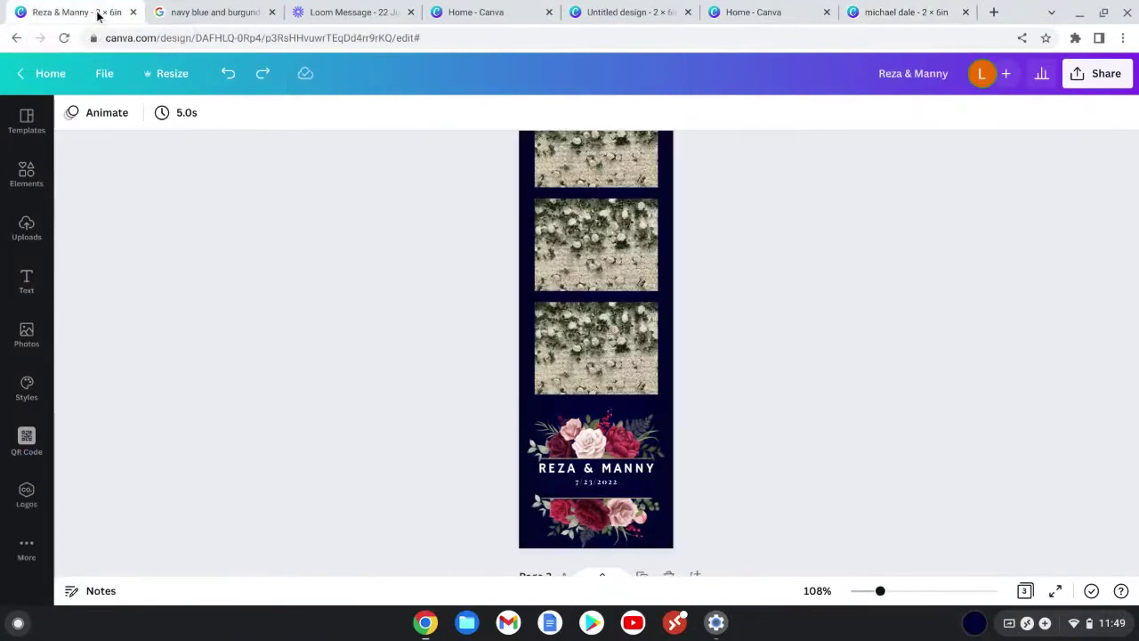
scroll(596, 353, "down", 5)
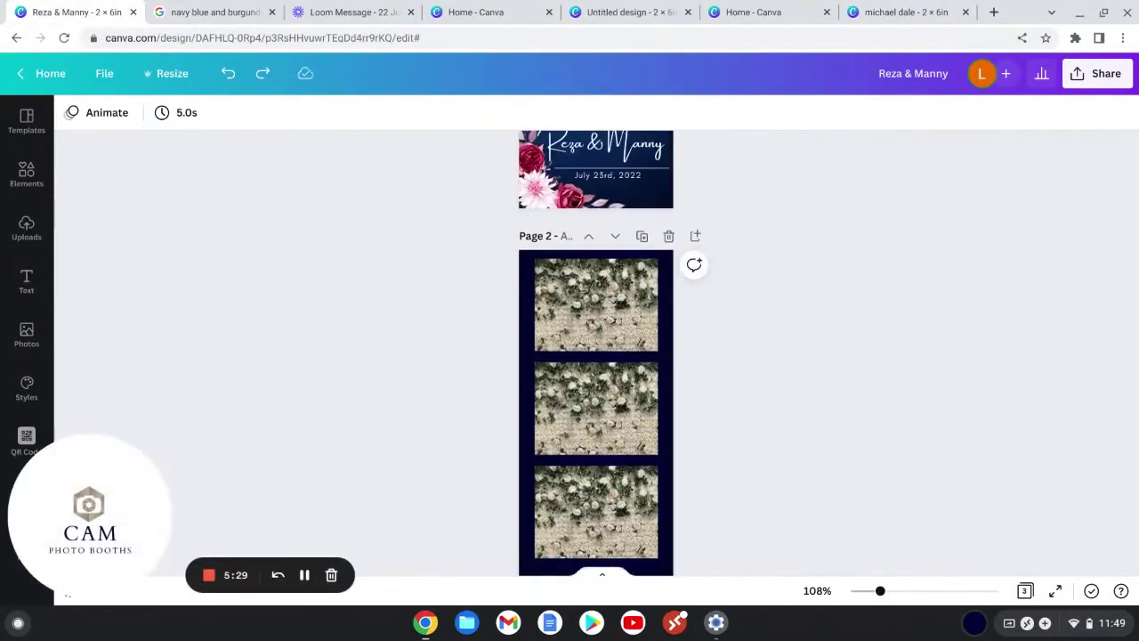
scroll(596, 353, "up", 1)
scroll(596, 353, "down", 5)
scroll(596, 353, "down", 5)
scroll(596, 353, "down", 3)
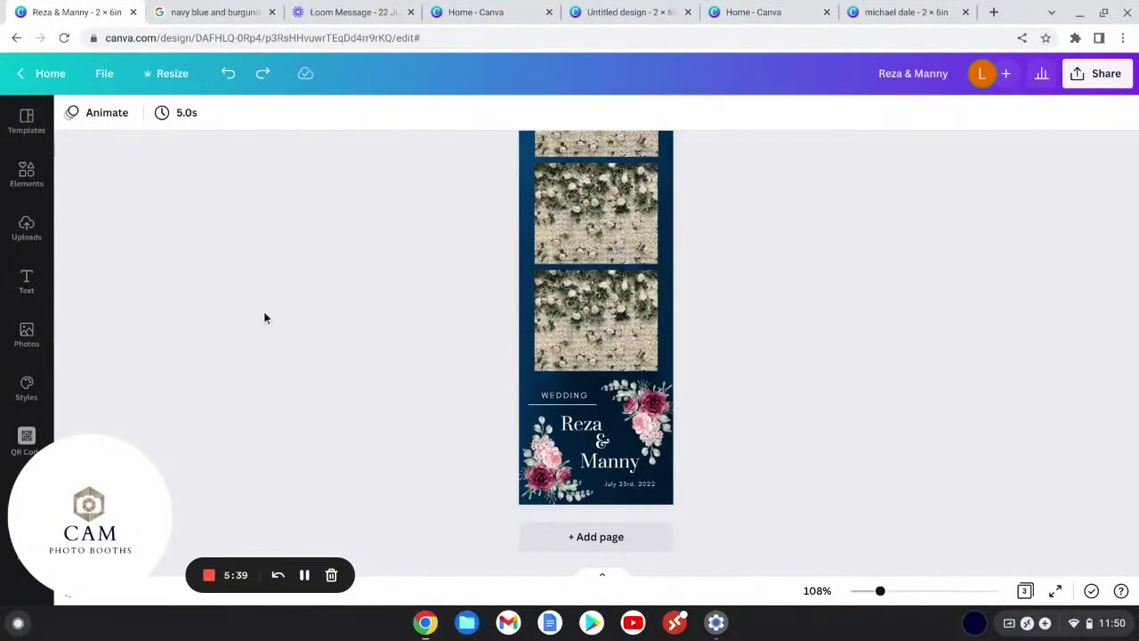
scroll(552, 338, "up", 5)
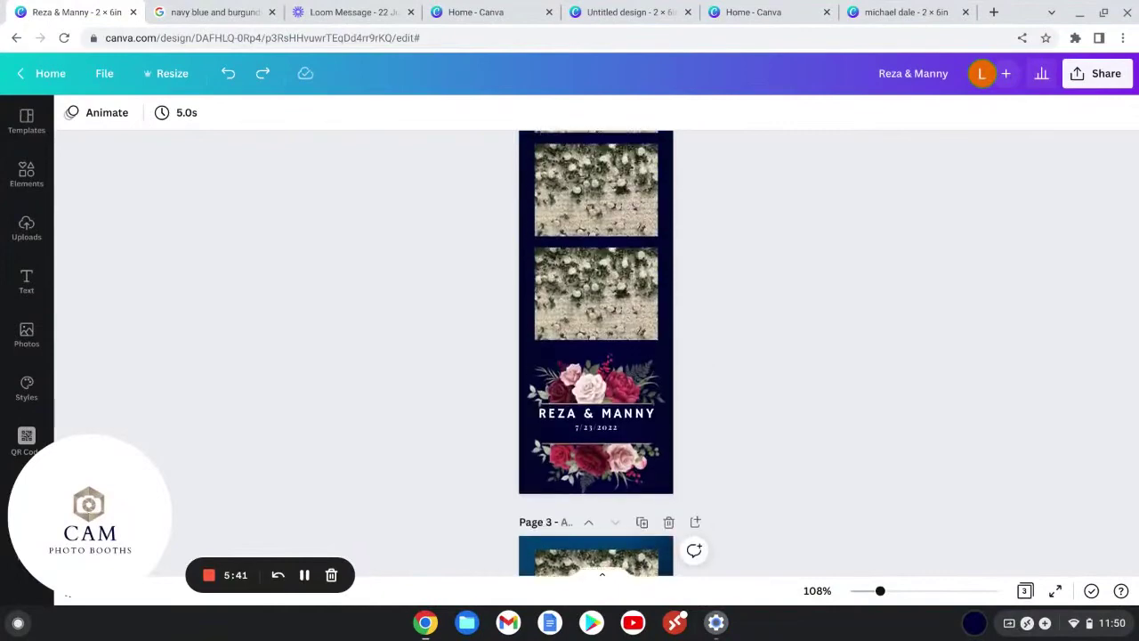
scroll(596, 352, "up", 2)
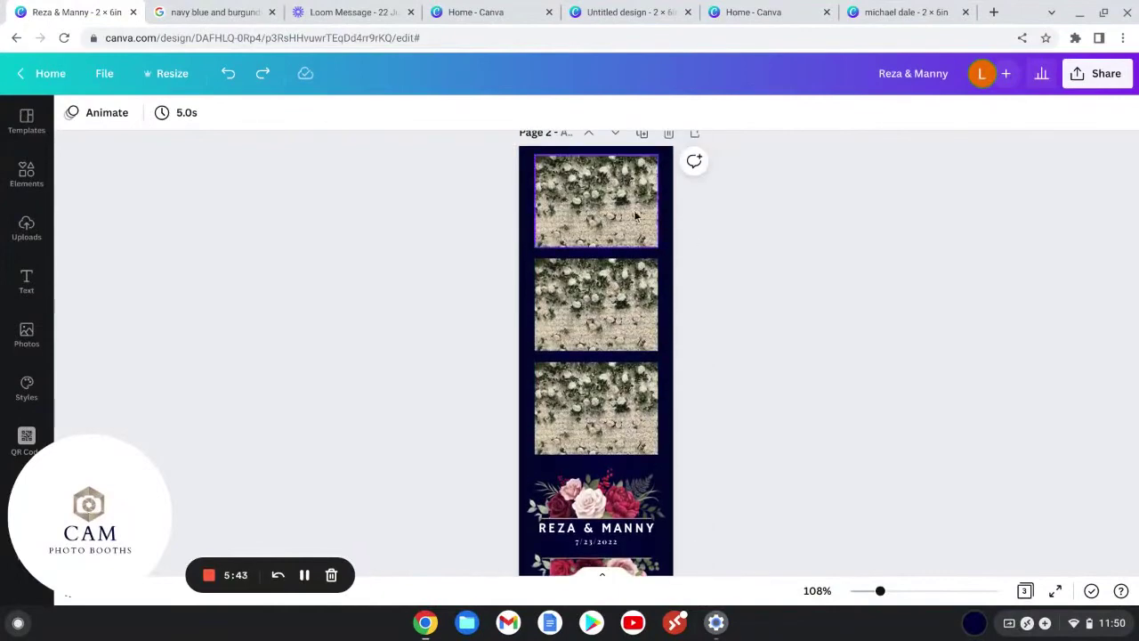
- Delete the three flower-wall photos from page 2, top to bottom
left_click(613, 209)
key("Delete")
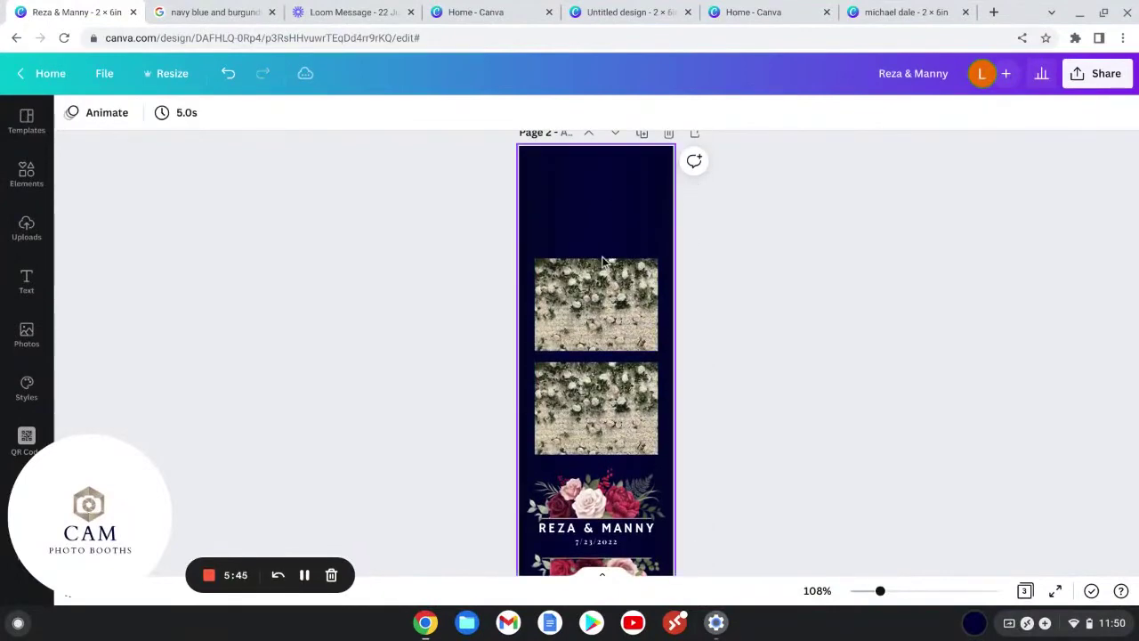
left_click(605, 294)
key("Delete")
left_click(602, 373)
key("Delete")
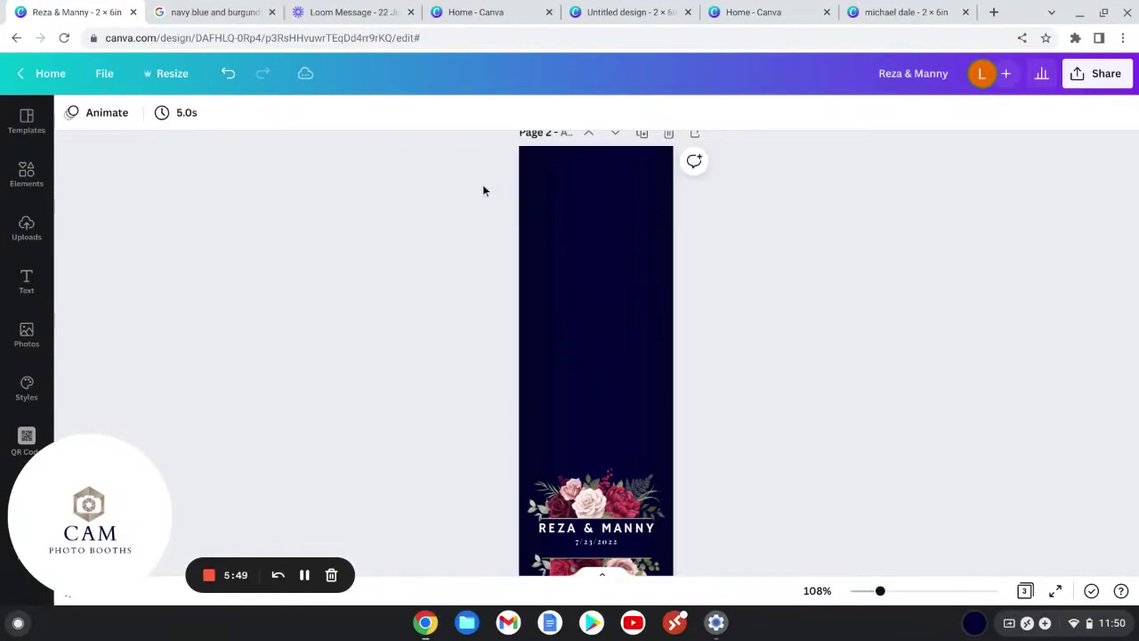
- Group everything on page 2, then download only Page 2 as a PNG file
left_click_drag(483, 186, 700, 608)
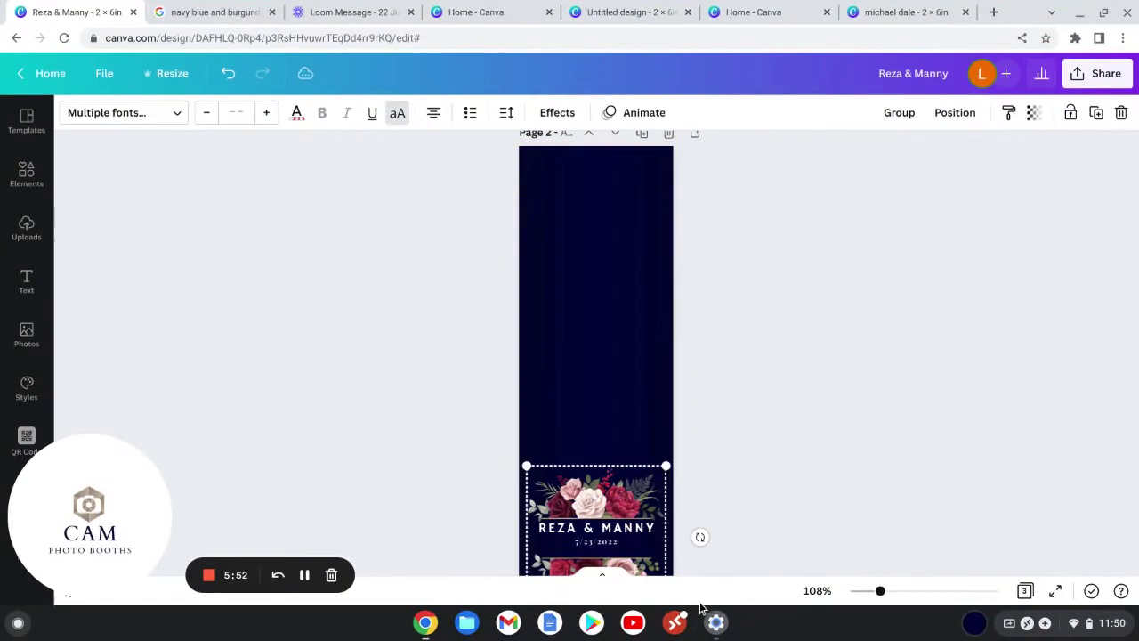
left_click(899, 115)
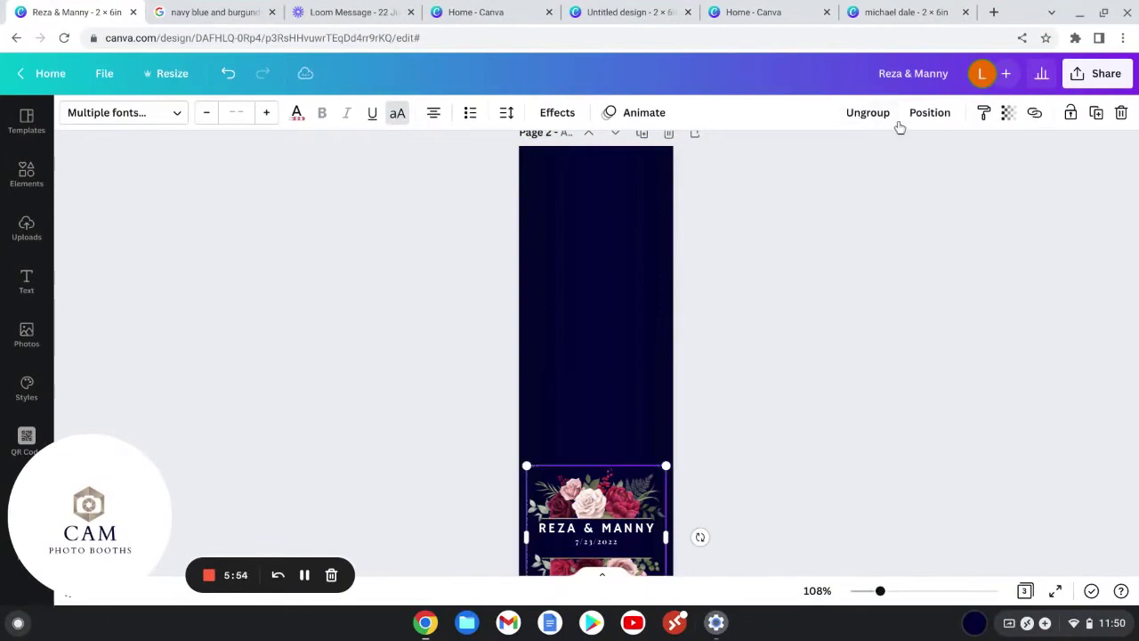
left_click(104, 78)
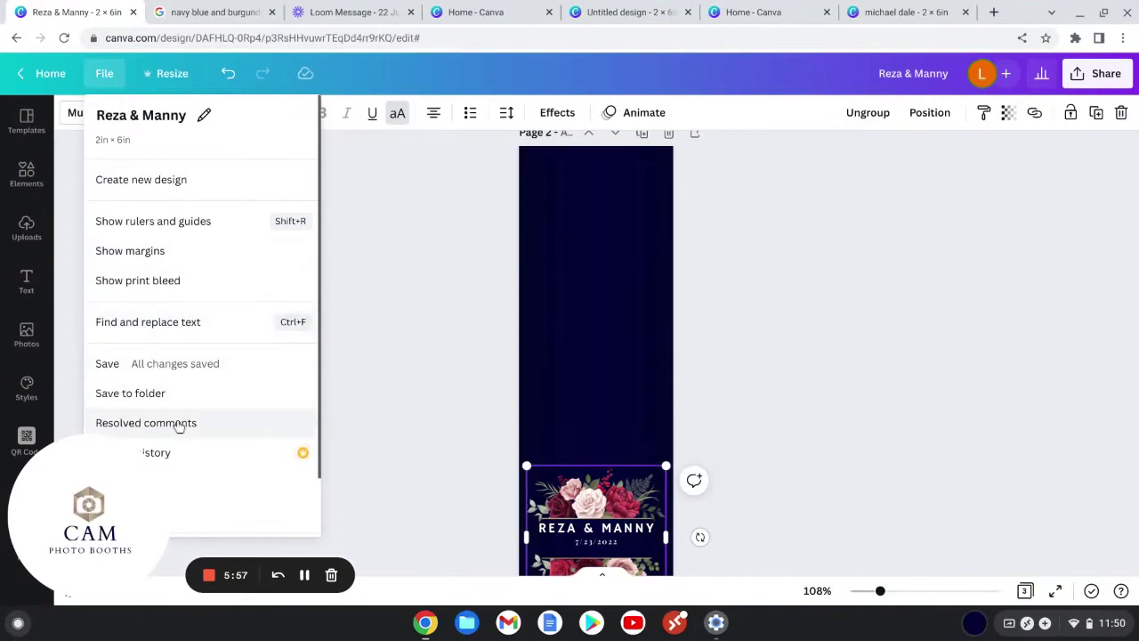
scroll(183, 418, "down", 1)
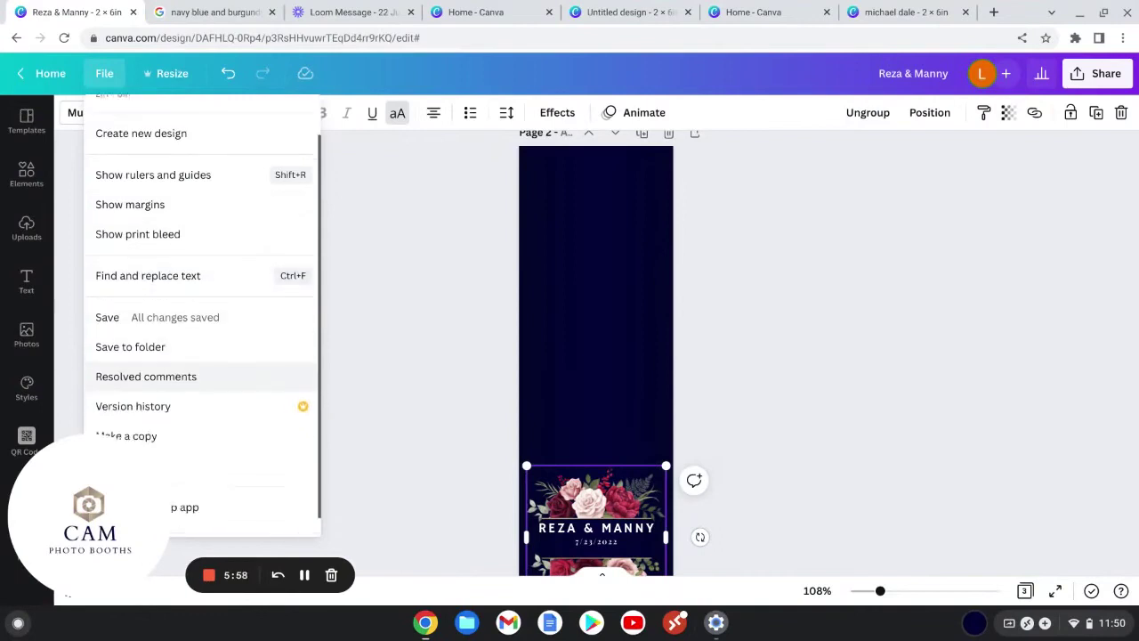
left_click(183, 454)
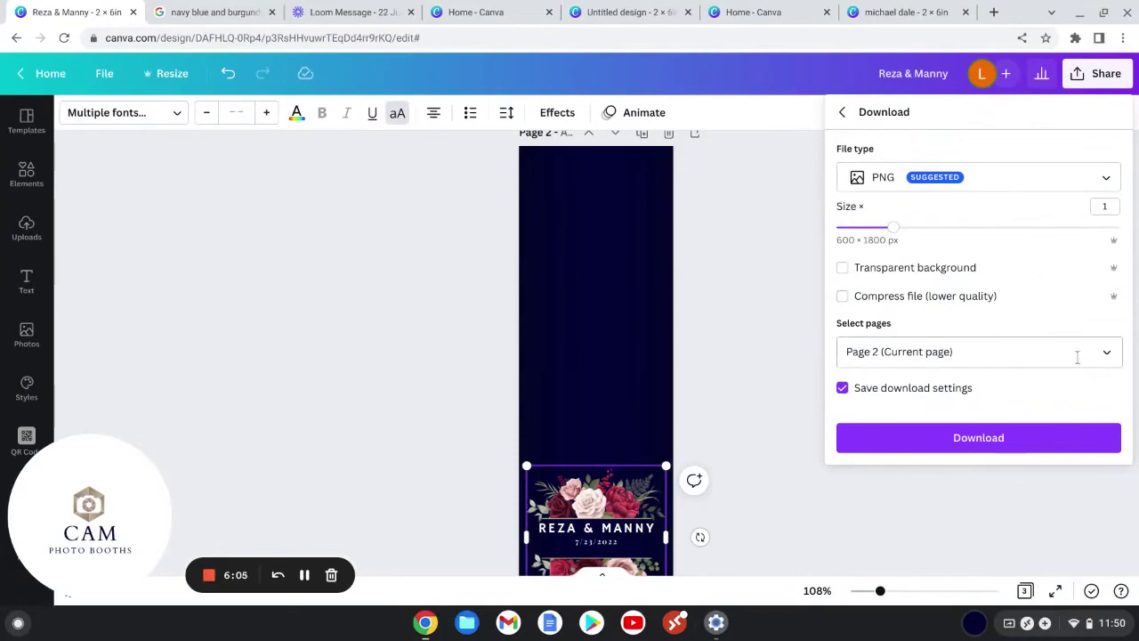
left_click(1111, 350)
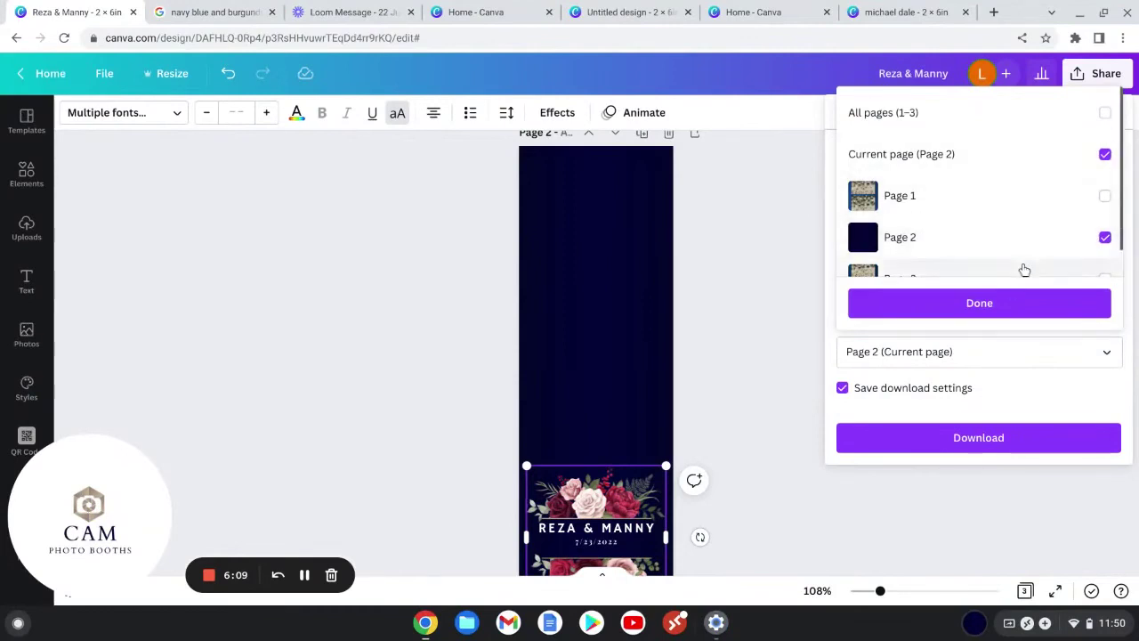
left_click(1000, 302)
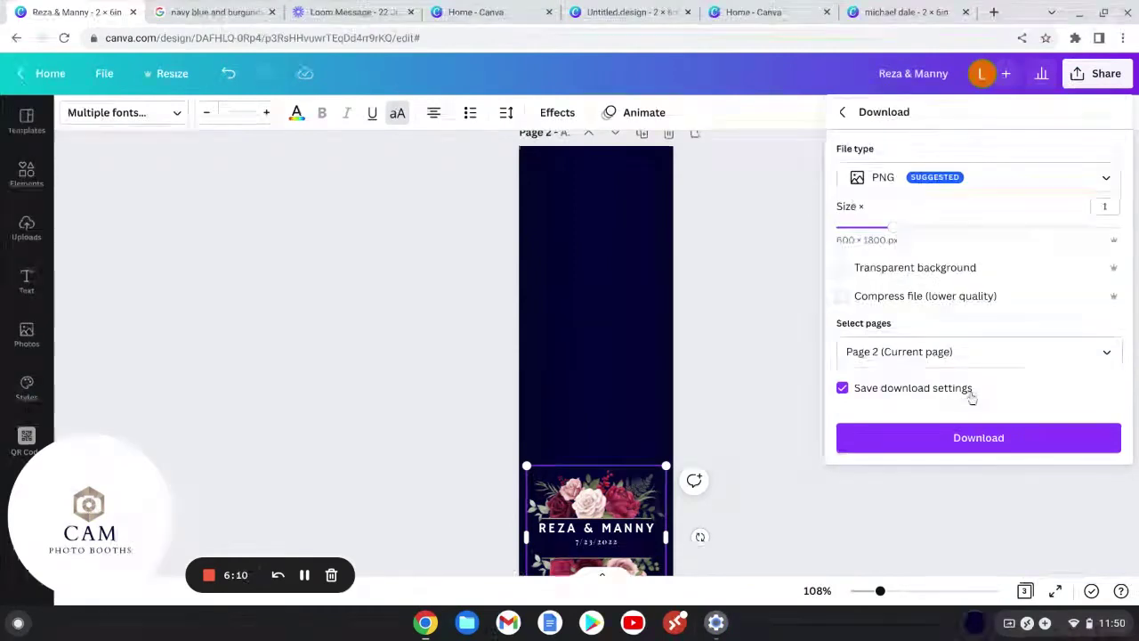
left_click(996, 445)
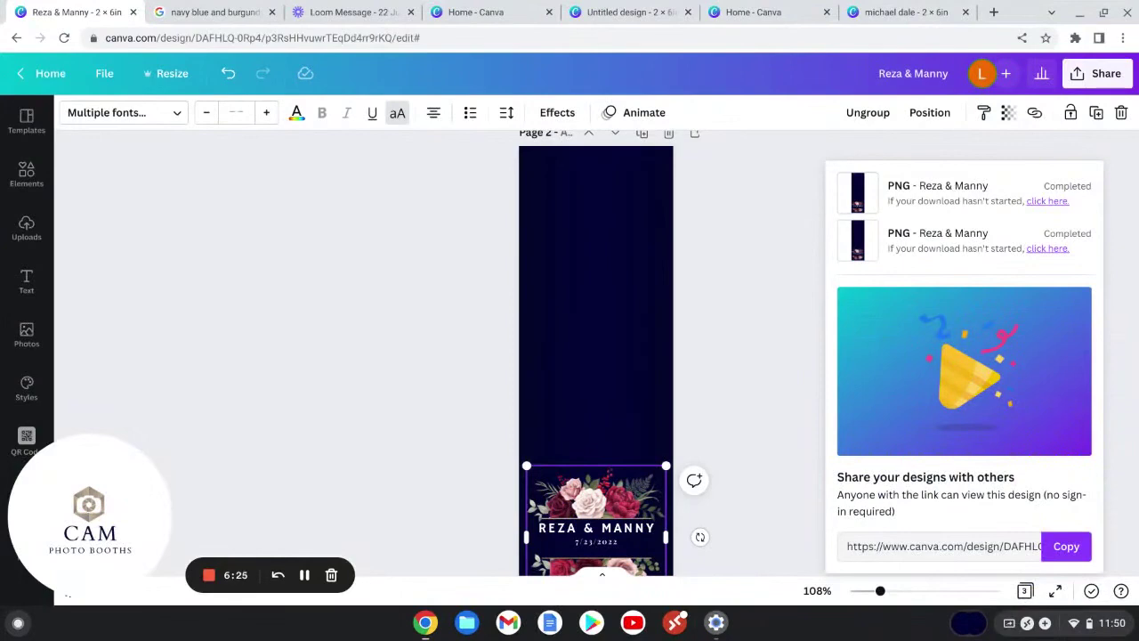
left_click(442, 399)
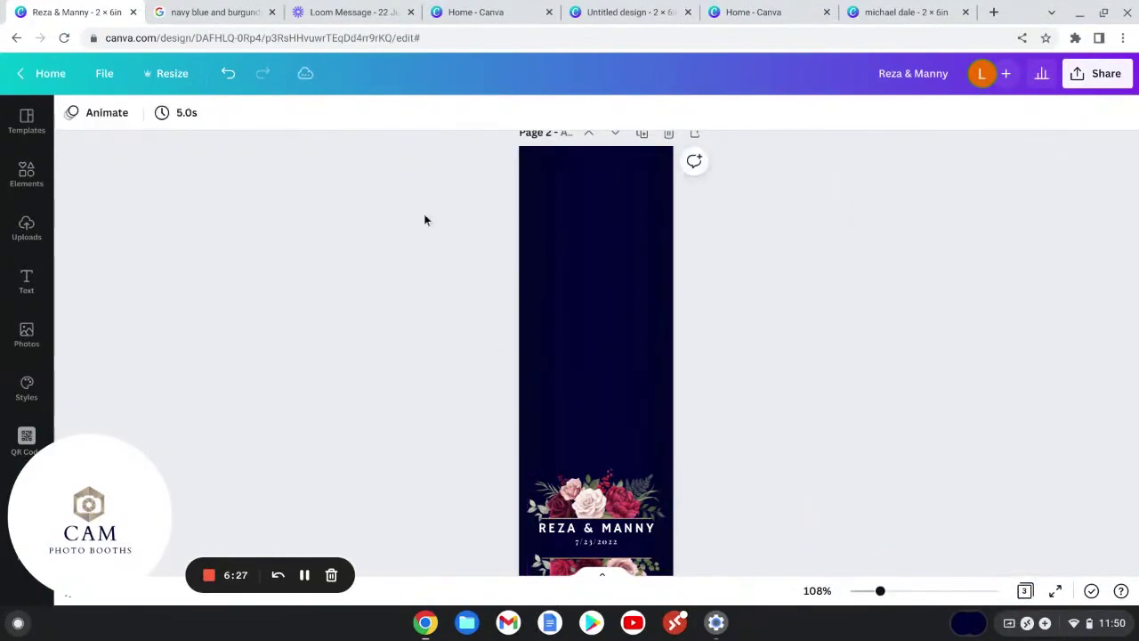